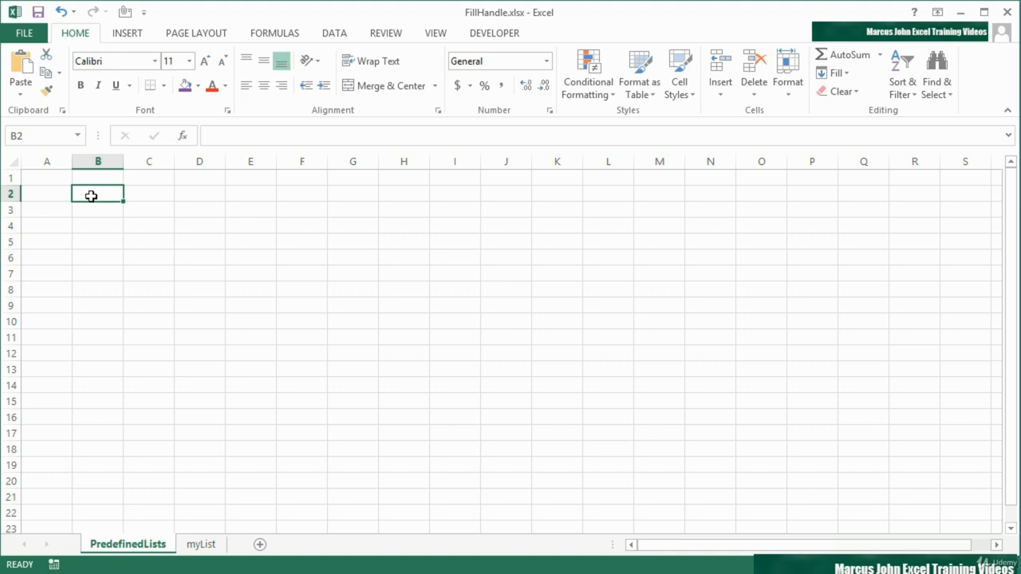
Enter March in B2, fill the month series down to B15 and autofit column B
type("March")
key("Return")
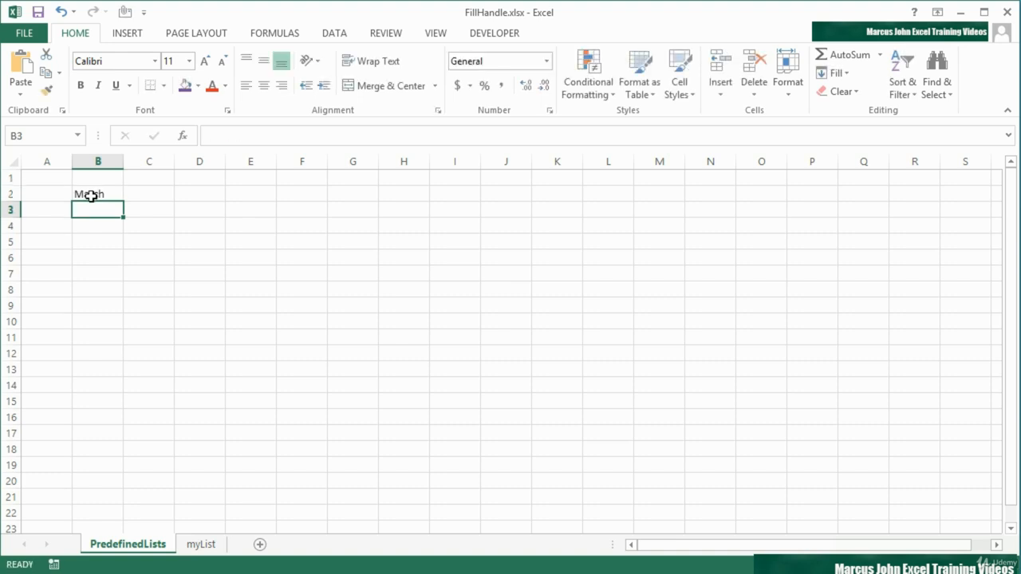
left_click(91, 196)
left_click_drag(124, 201, 120, 410)
double_click(123, 161)
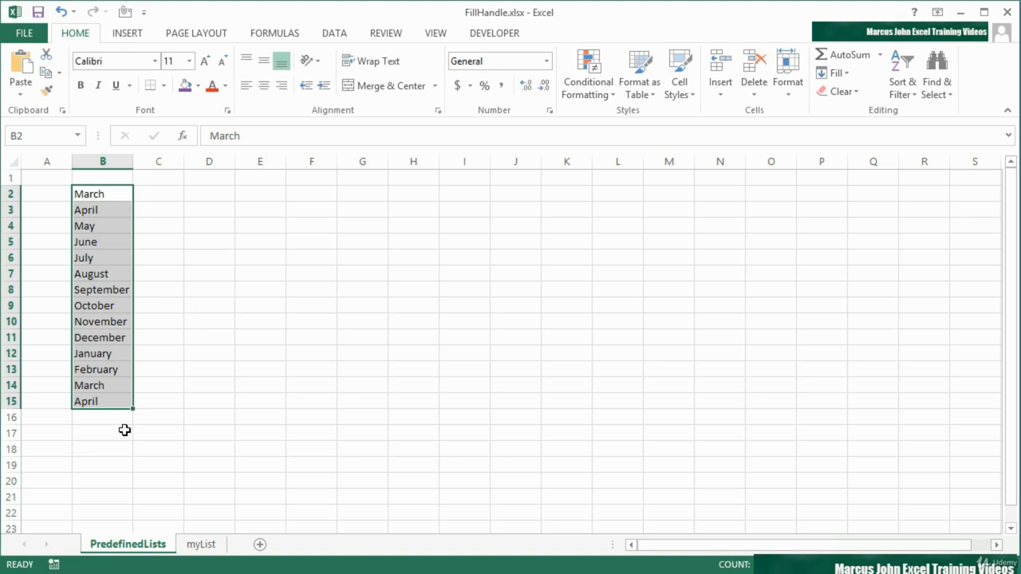
Fill the month series from September in B8 across to H8, and from February in G8 up to G3
left_click(112, 290)
mouse_move(133, 296)
left_mouse_down()
mouse_move(414, 289)
mouse_move(383, 200)
left_mouse_up()
left_click(367, 297)
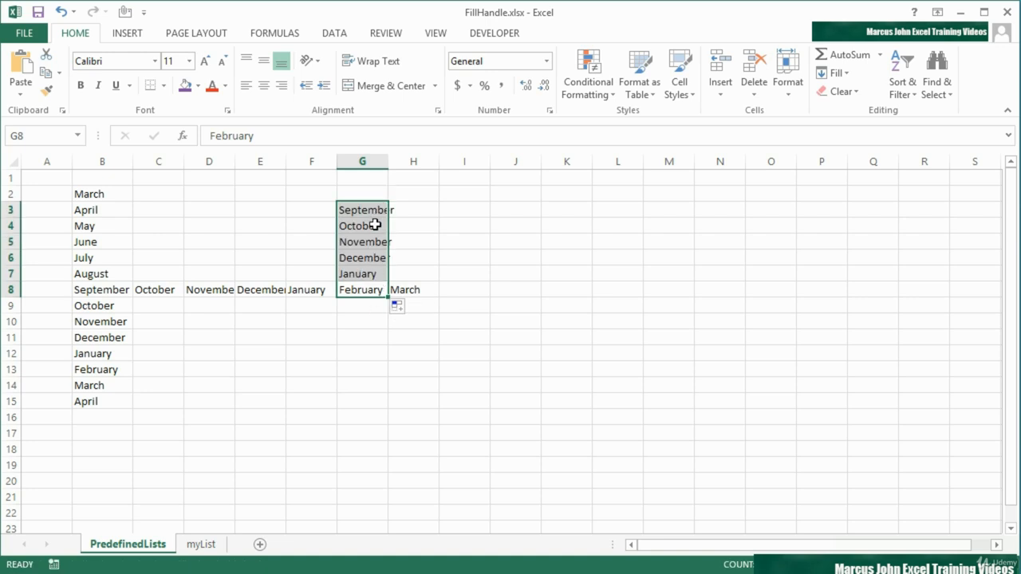
Enter feb in I4 and fill the abbreviated month series down to I11
left_click(481, 224)
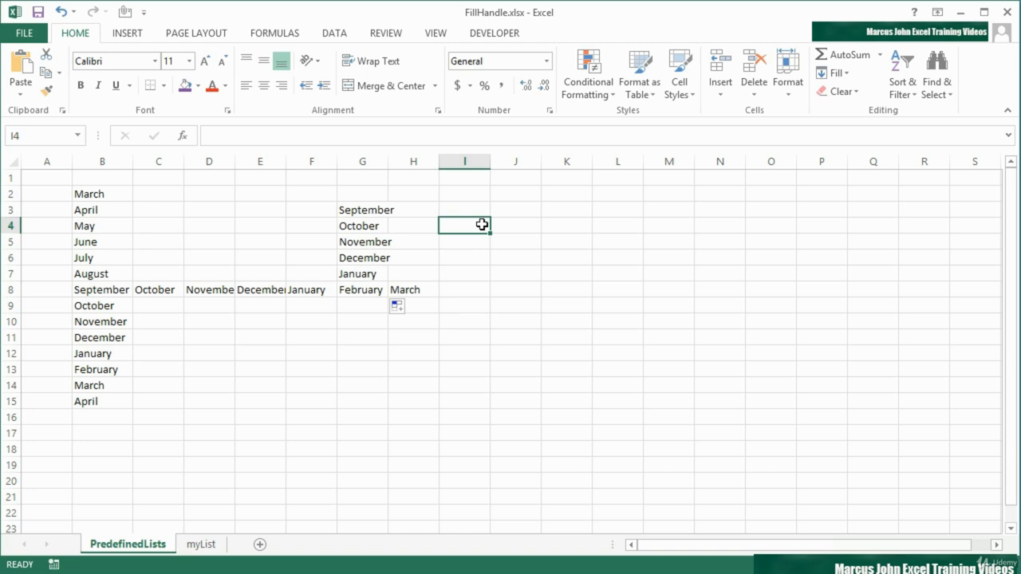
type("feb")
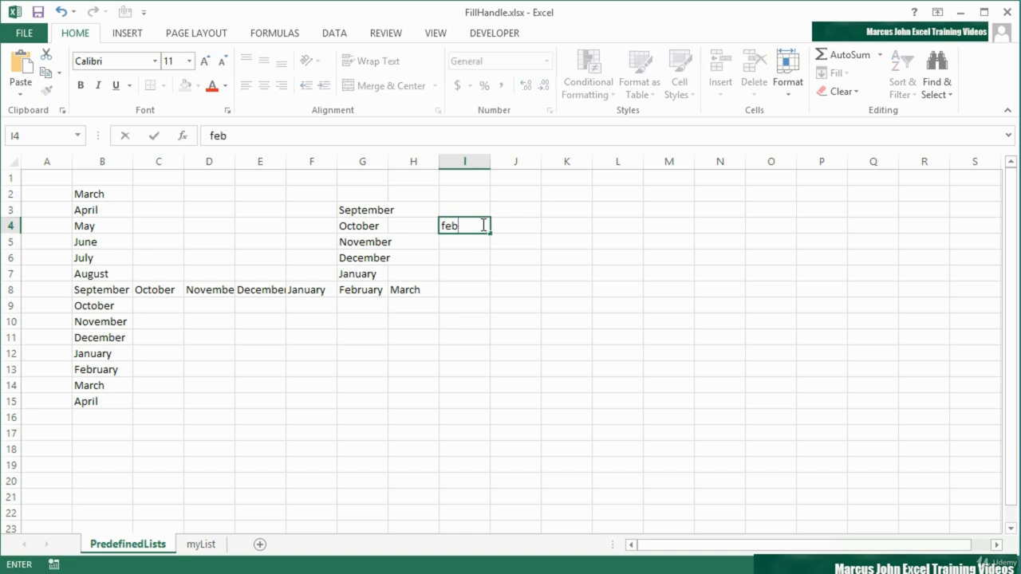
key("Return")
left_click(476, 220)
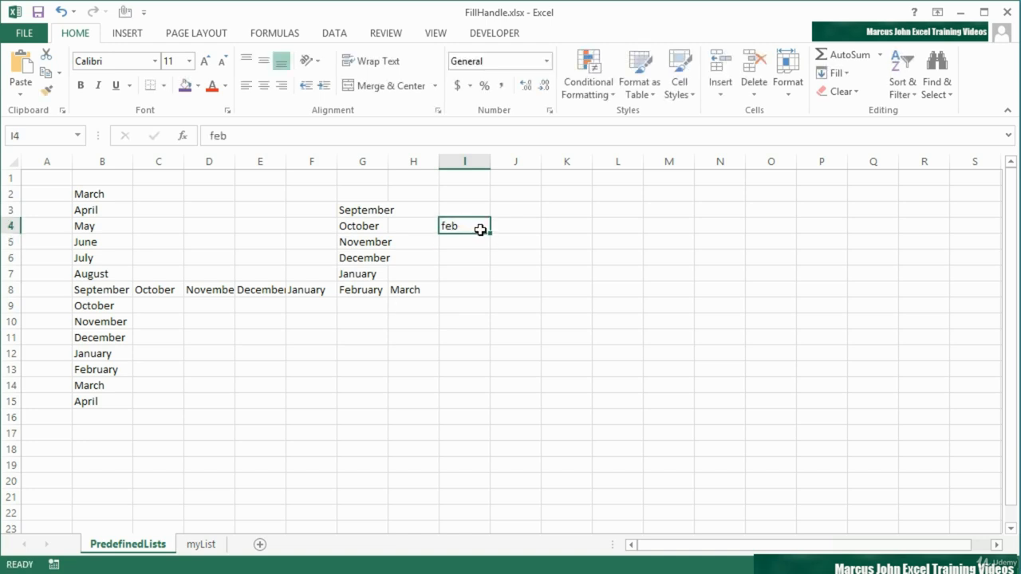
left_click_drag(490, 234, 492, 344)
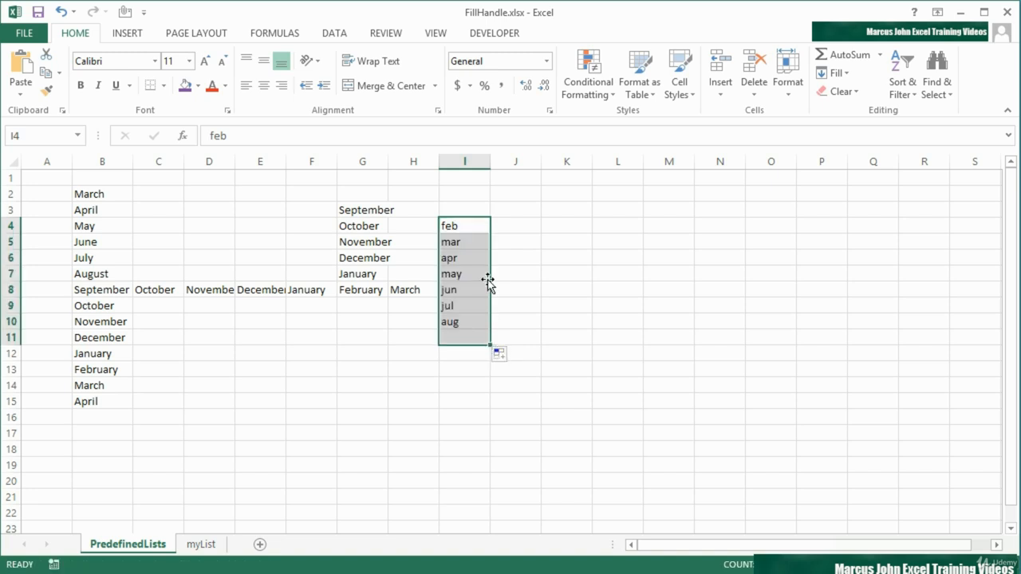
Extend the series from feb in I4 forward to L4, upward to I2 and backward to E4
left_click(467, 223)
left_click_drag(489, 233, 638, 228)
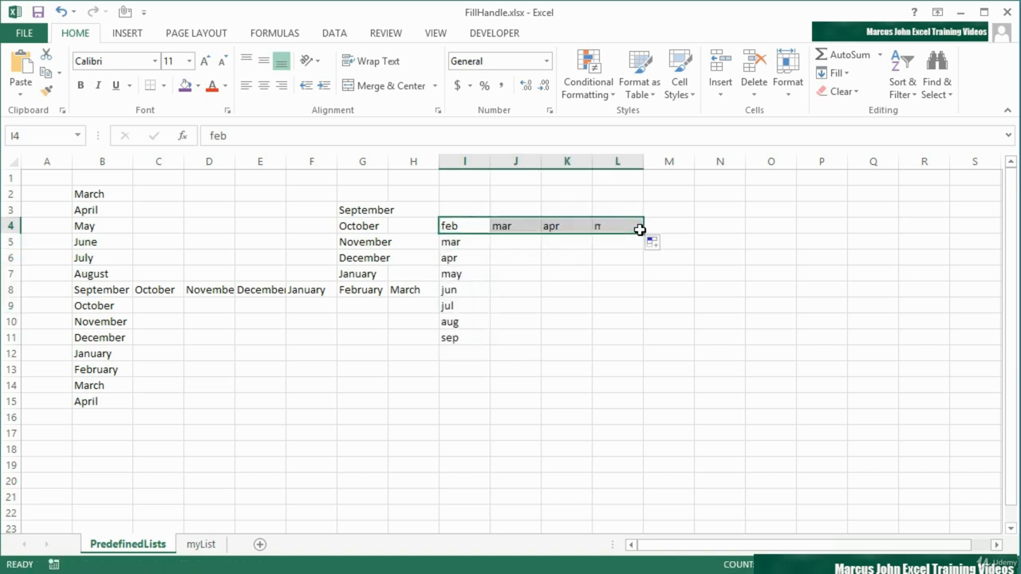
left_click(475, 226)
left_click_drag(489, 232, 483, 190)
left_click(486, 230)
left_click_drag(486, 229, 241, 224)
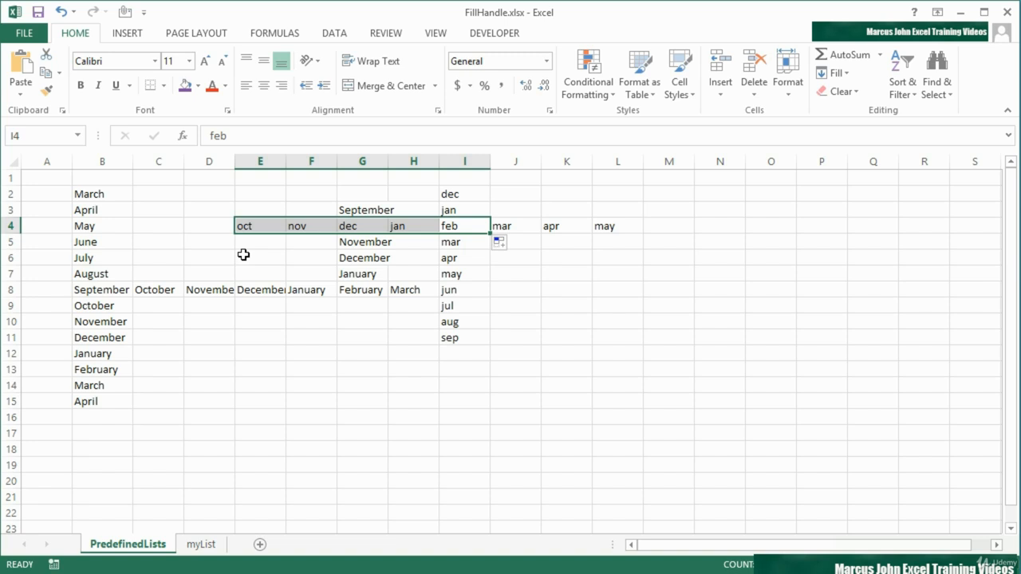
left_click(469, 224)
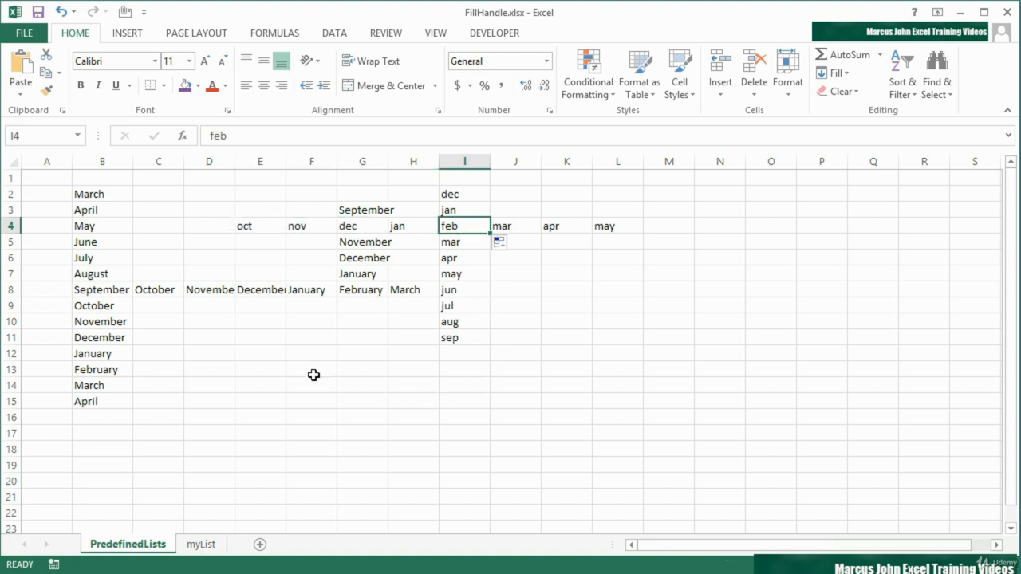
Enter FEB in capitals in E12 and fill the month series down to E19
left_click(270, 353)
type("FEB")
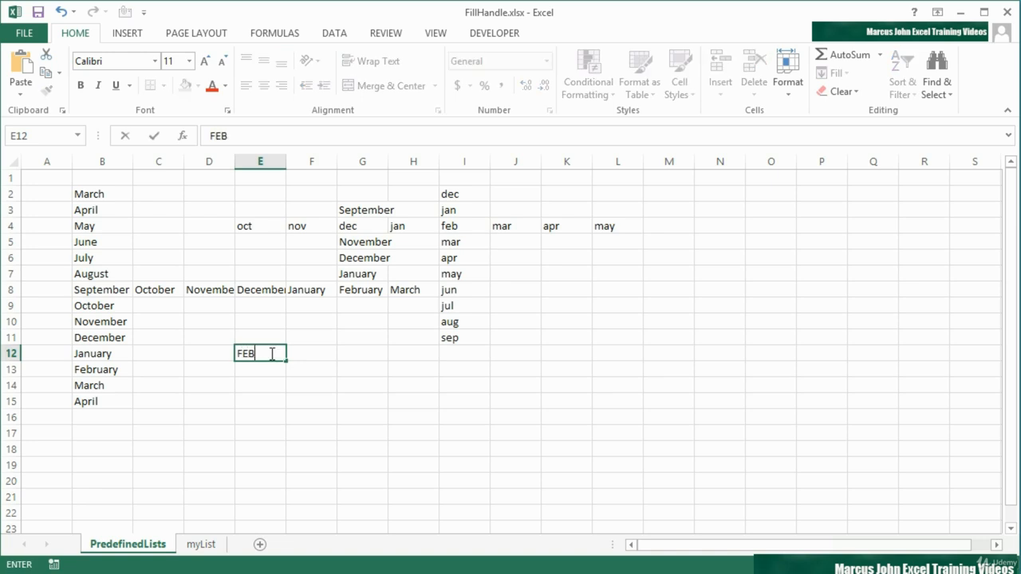
key("ctrl+Return")
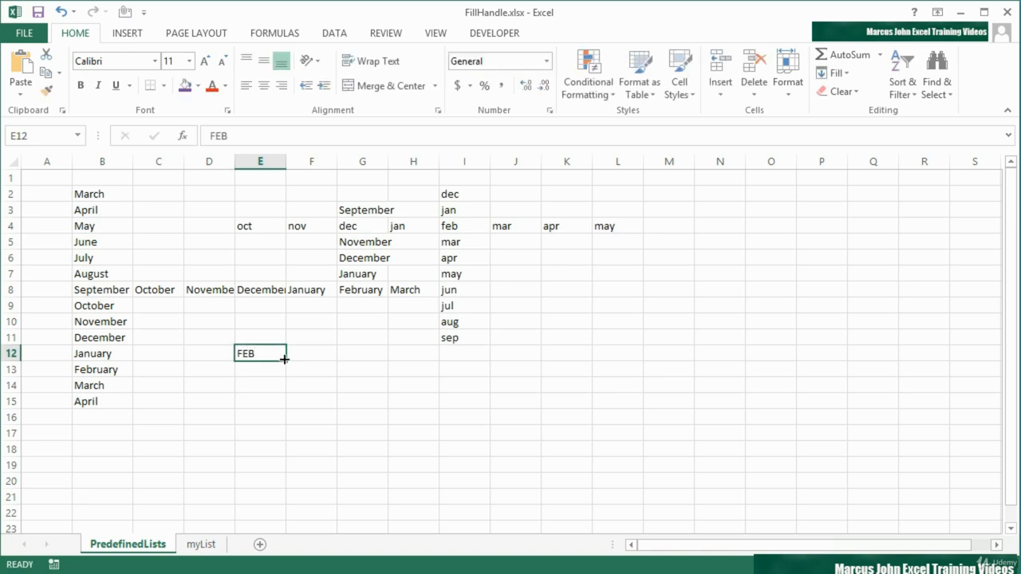
left_click_drag(286, 361, 284, 472)
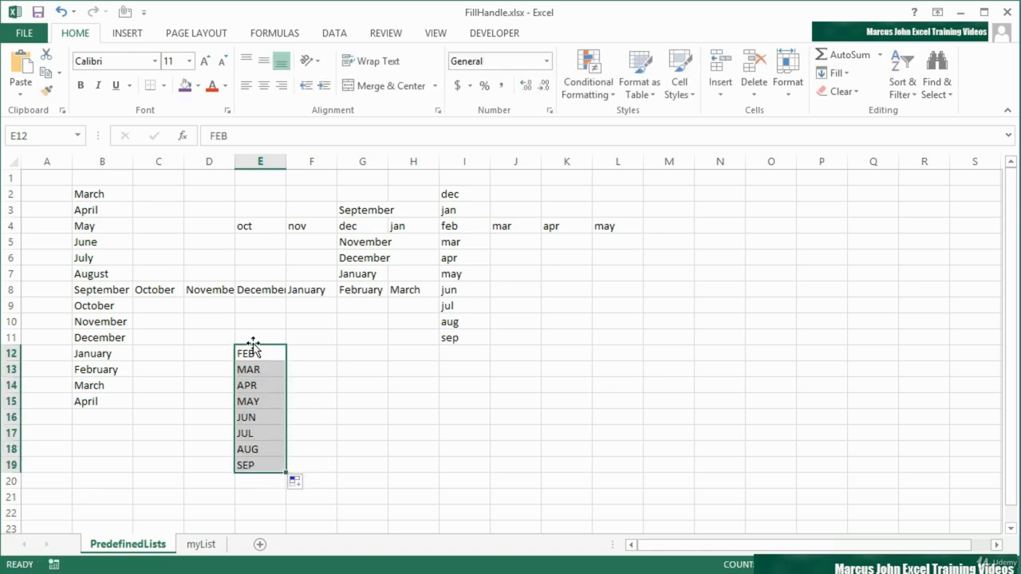
Fill the month series from MAY in E15 across to I15 and check the filled cells
left_click(266, 357)
left_click(284, 406)
left_click_drag(286, 408, 485, 403)
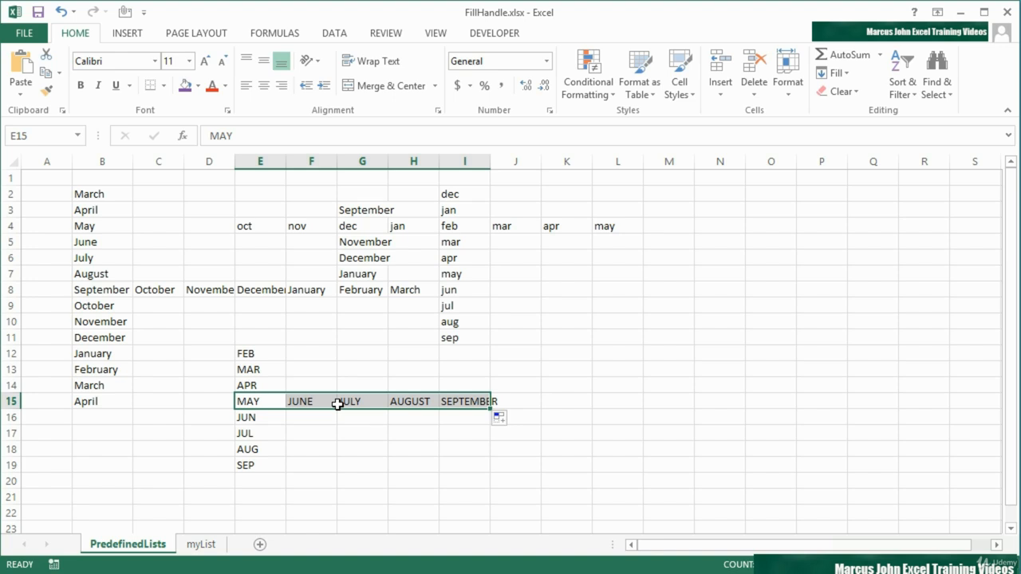
left_click(269, 403)
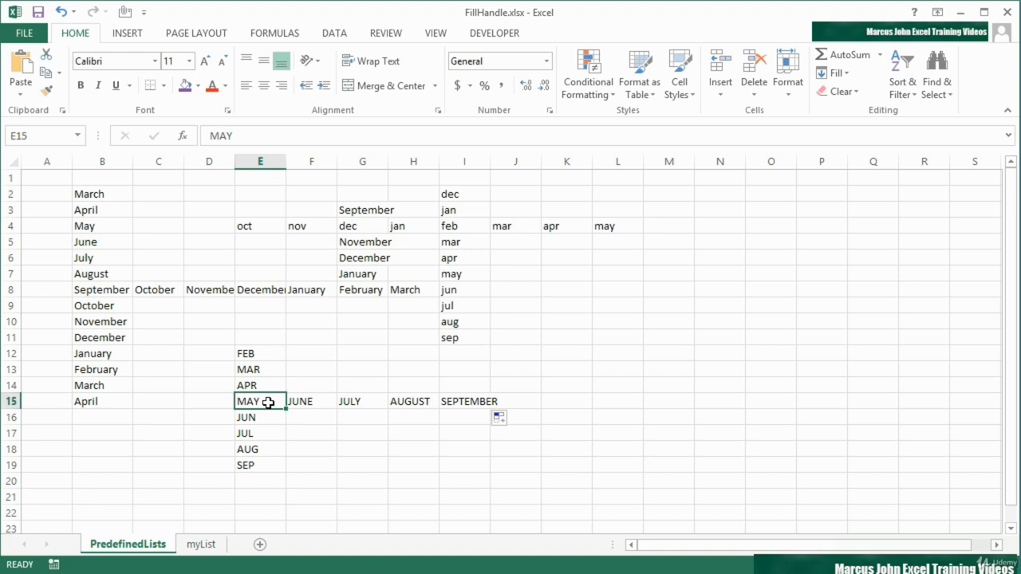
left_click(323, 404)
left_click(382, 411)
left_click(406, 402)
left_click(460, 401)
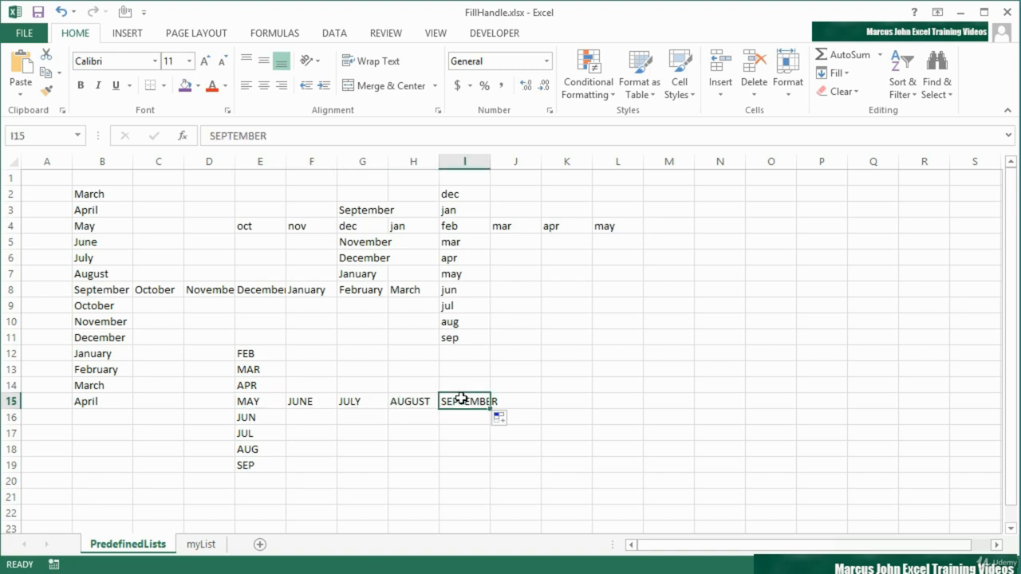
Fill the abbreviated month series from JUL in E17 across to I17
left_click(275, 400)
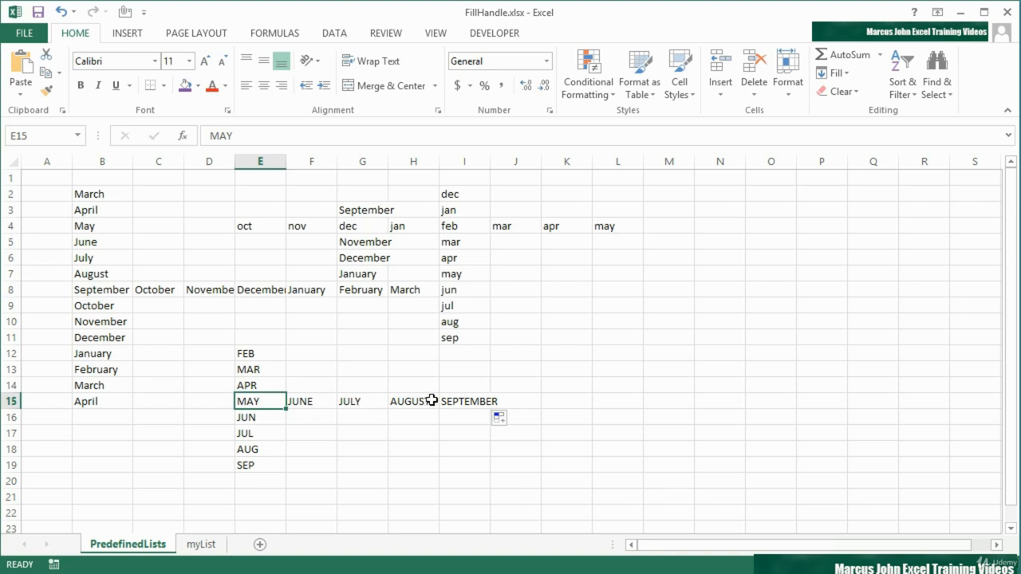
left_click(266, 433)
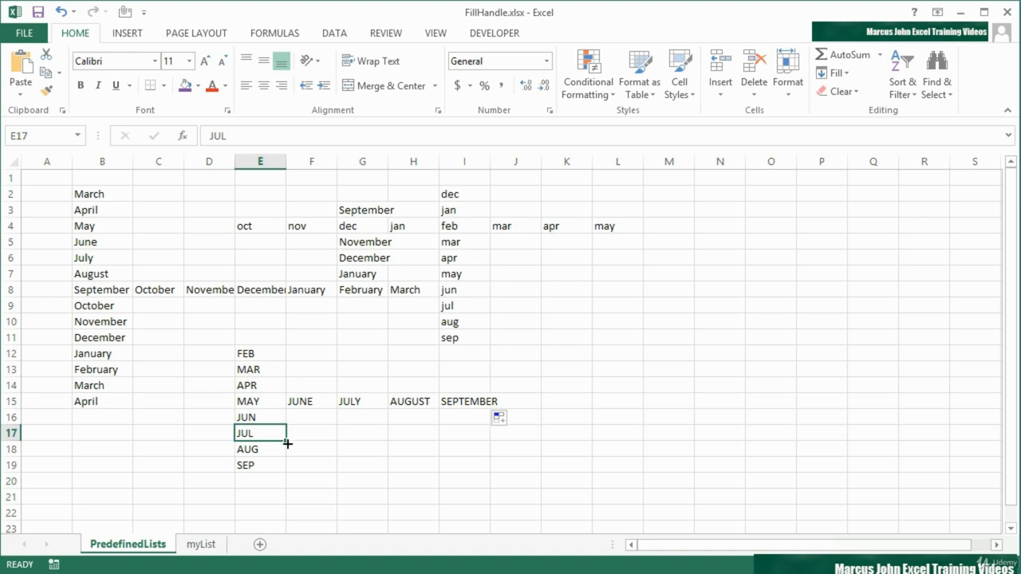
left_click_drag(286, 440, 482, 444)
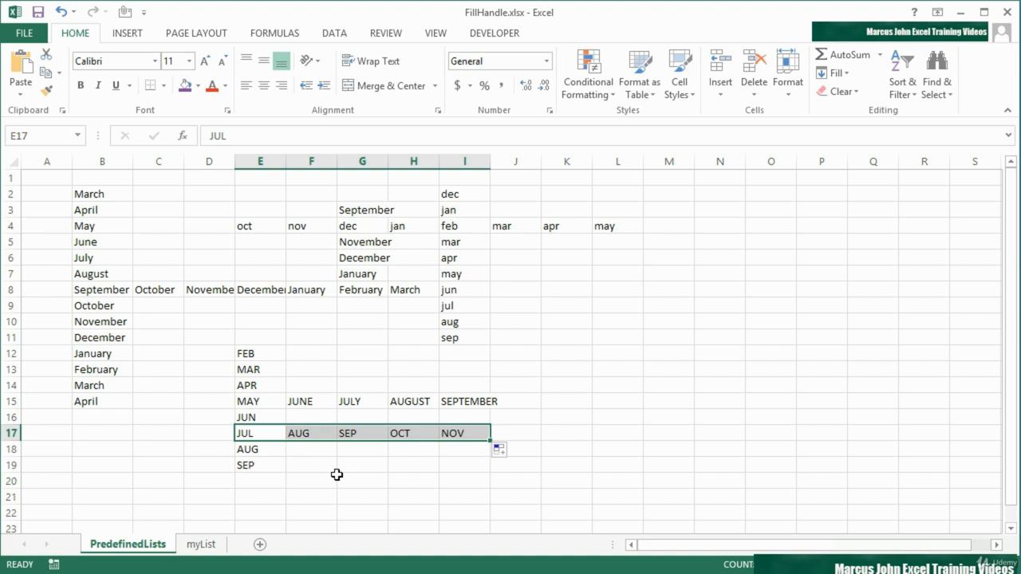
Enter Thursday in M2 and fill the weekday series down to M11
left_click(679, 196)
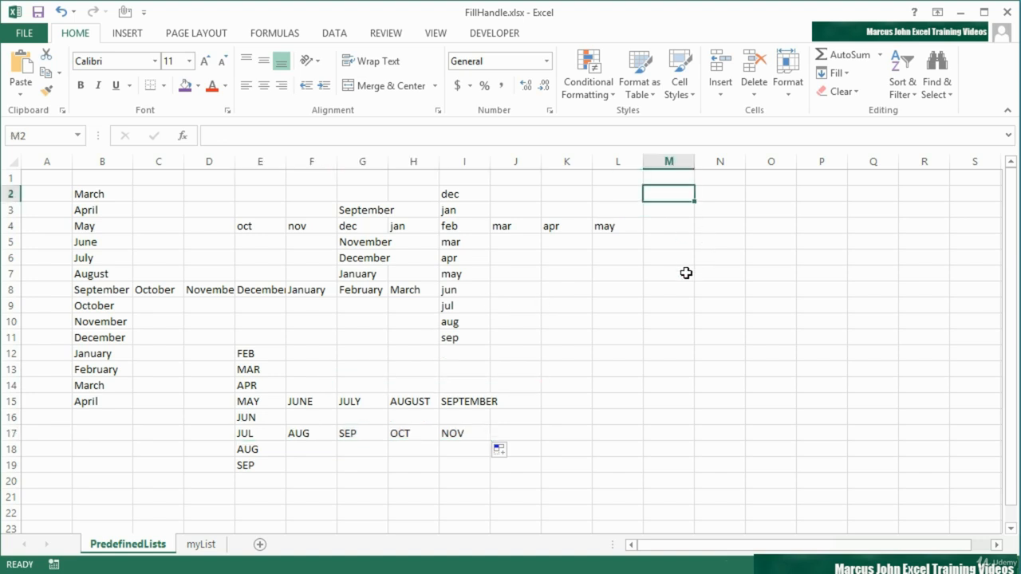
type("Thursday")
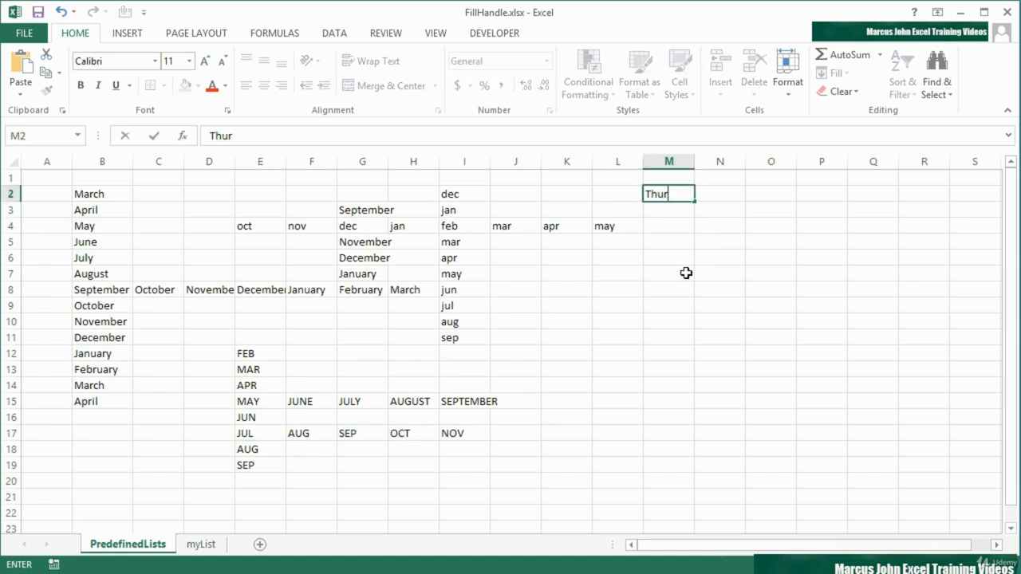
key("Return")
left_click(687, 195)
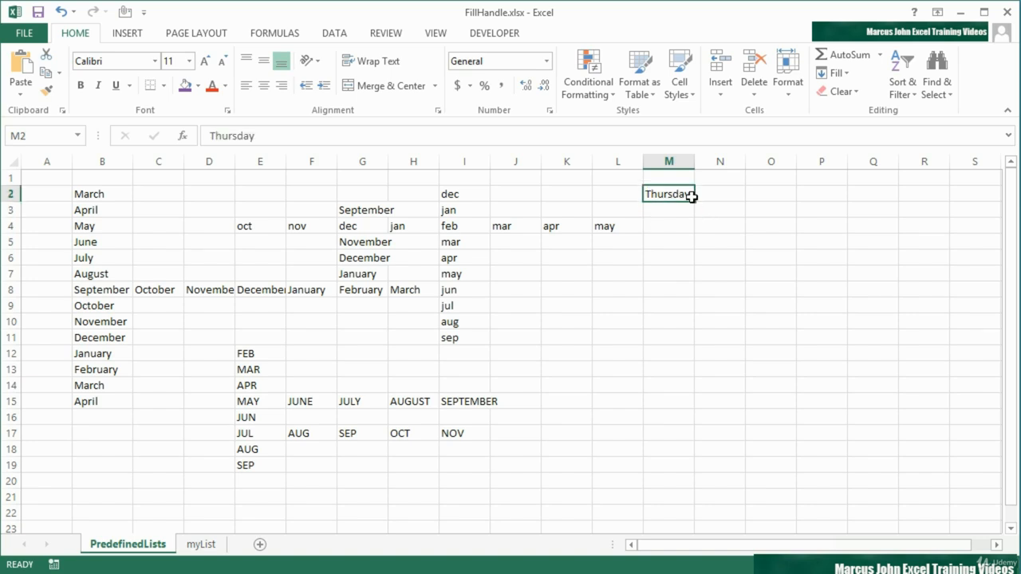
left_click_drag(694, 202, 678, 342)
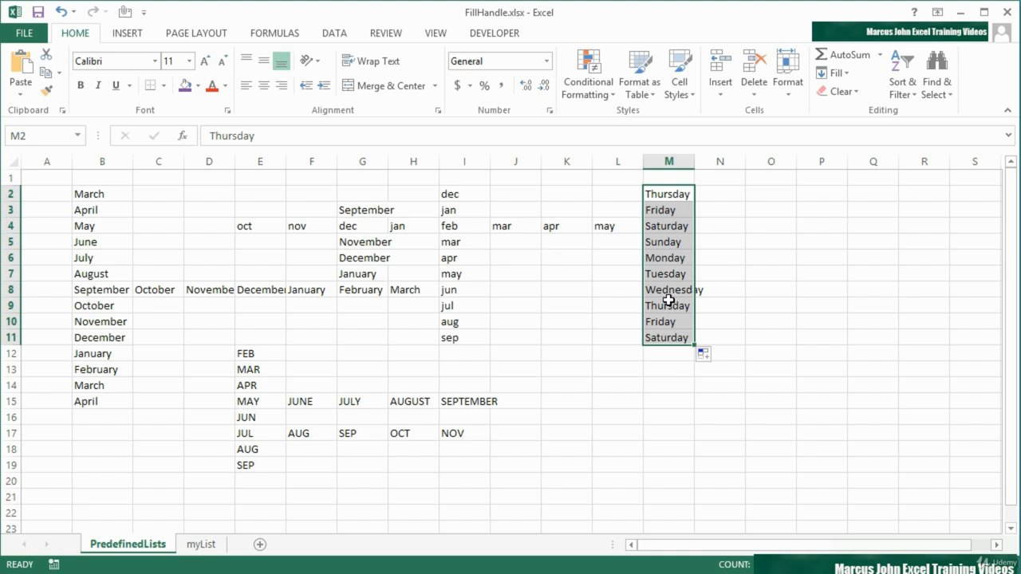
Enter wed in O2 and fill the abbreviated weekday series down to O10
left_click(786, 194)
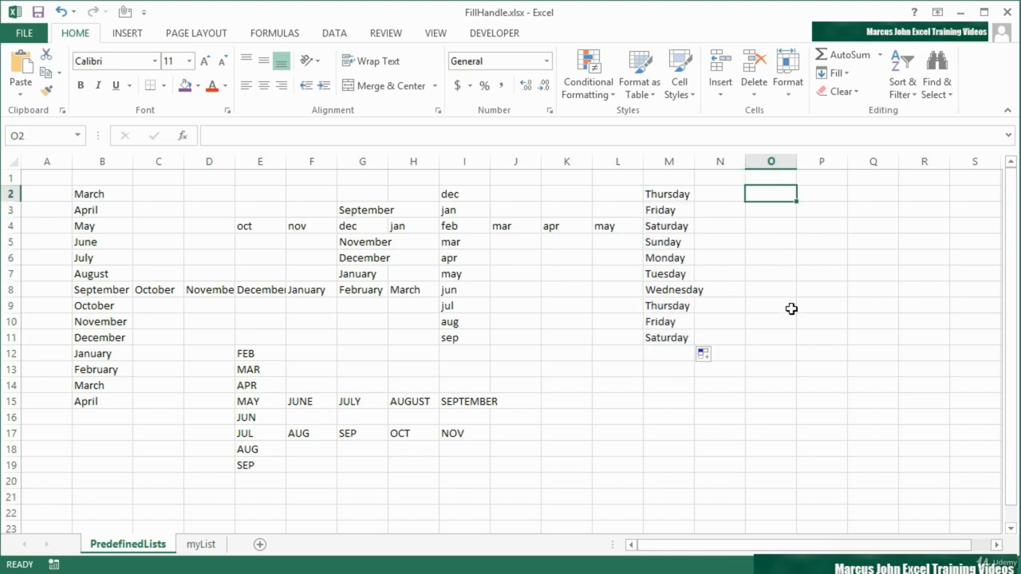
type("wed")
key("ctrl+Return")
left_click_drag(796, 201, 786, 322)
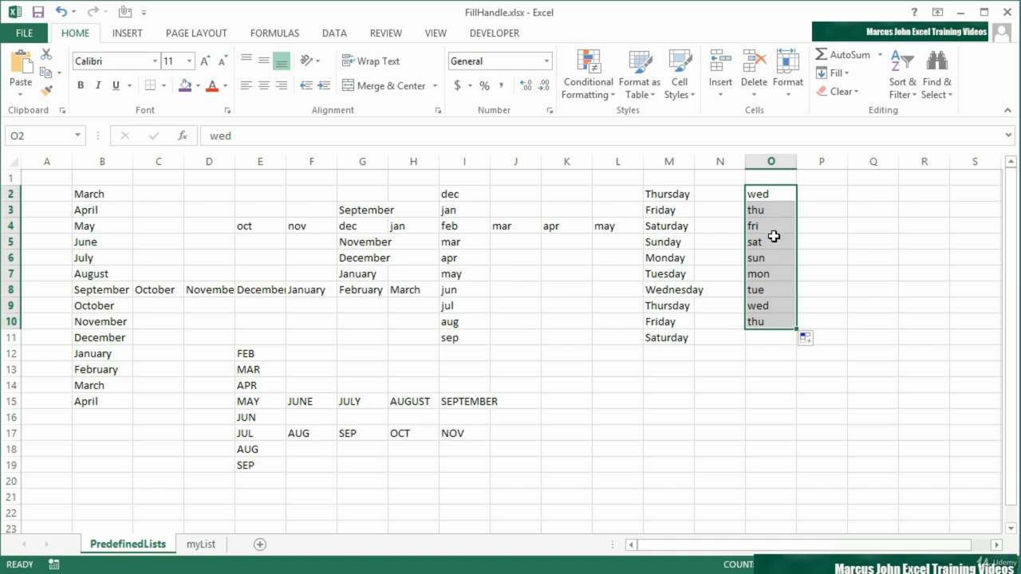
Extend the weekday series from sun in O6 forward to R6 and backward to K6, and from sat in N6 up to N2
left_click(781, 262)
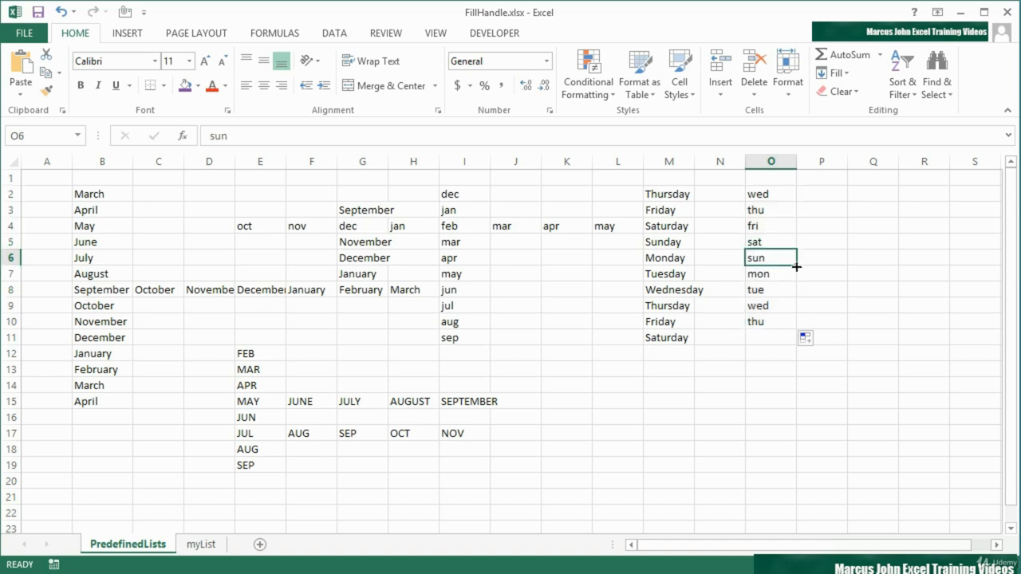
left_click_drag(796, 267, 930, 264)
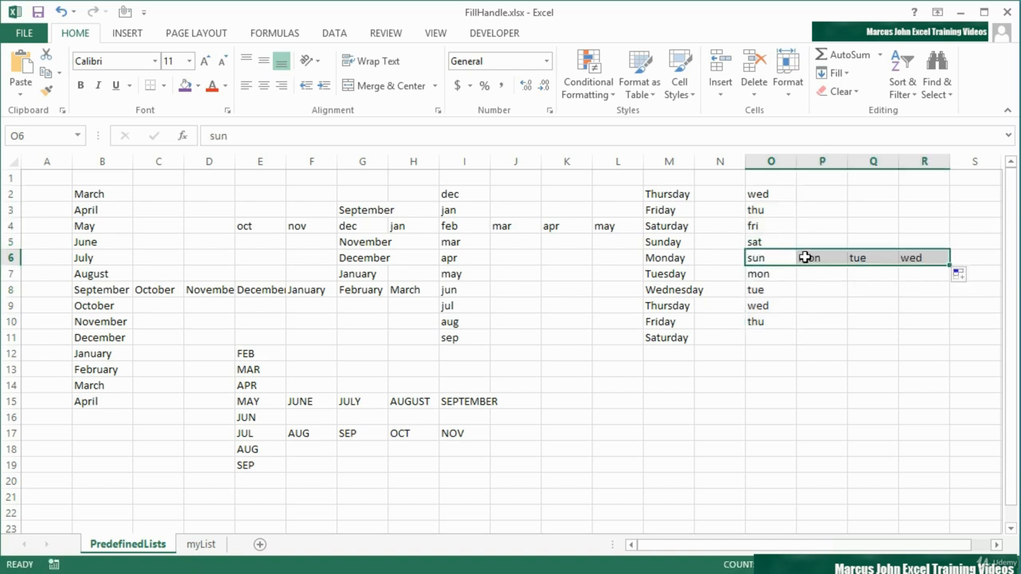
left_click(794, 263)
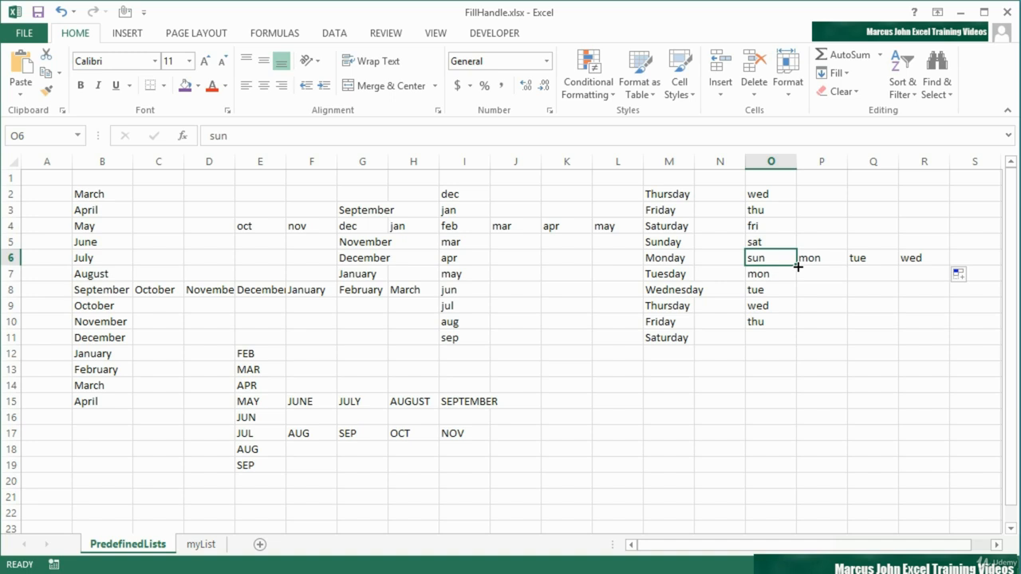
left_click_drag(797, 268, 551, 266)
left_click(711, 262)
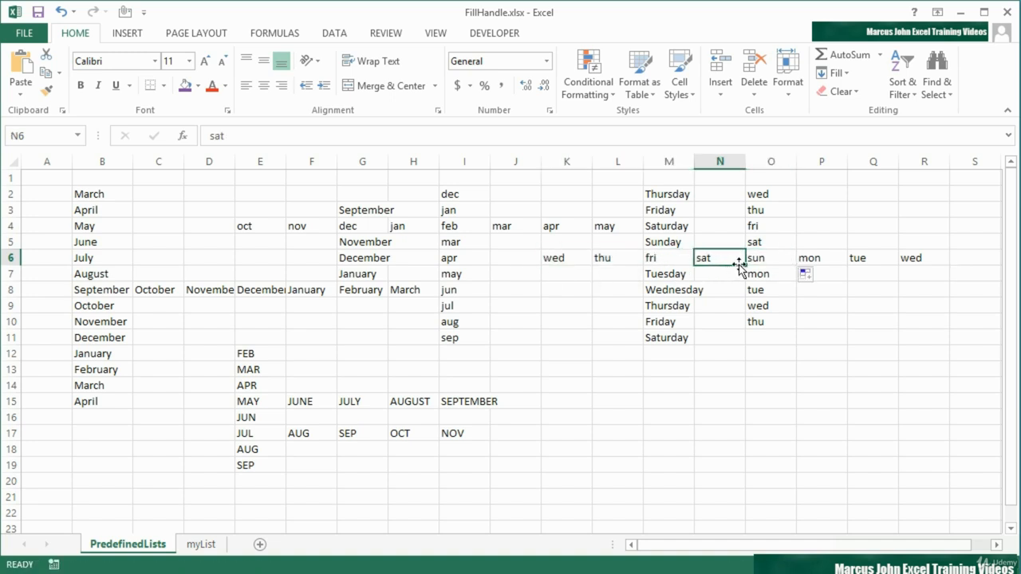
left_click_drag(744, 264, 725, 191)
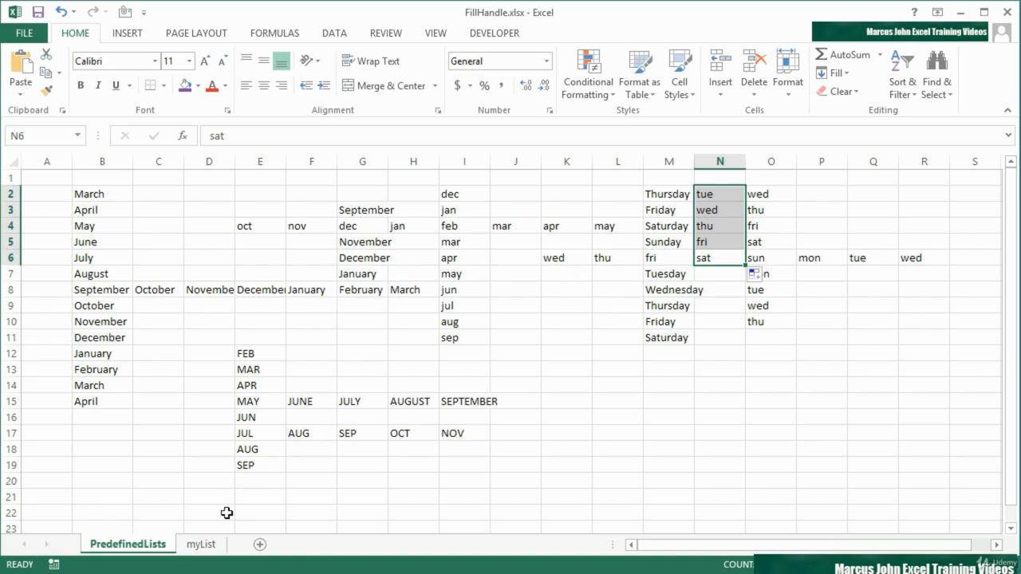
Switch to the myList sheet
left_click(201, 544)
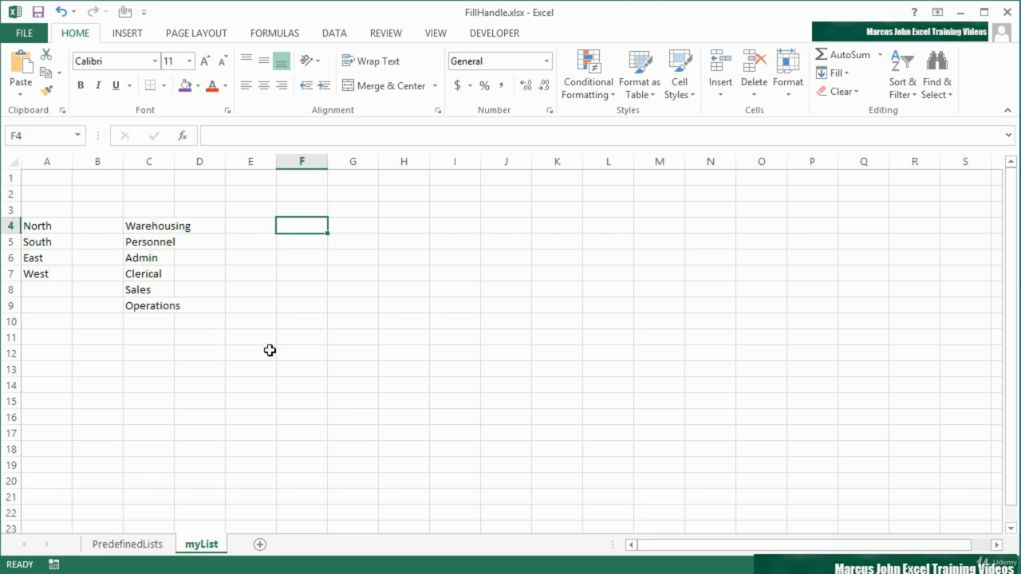
Try to fill the region list from North in A4 down to A7, and undo the fill
left_click(58, 229)
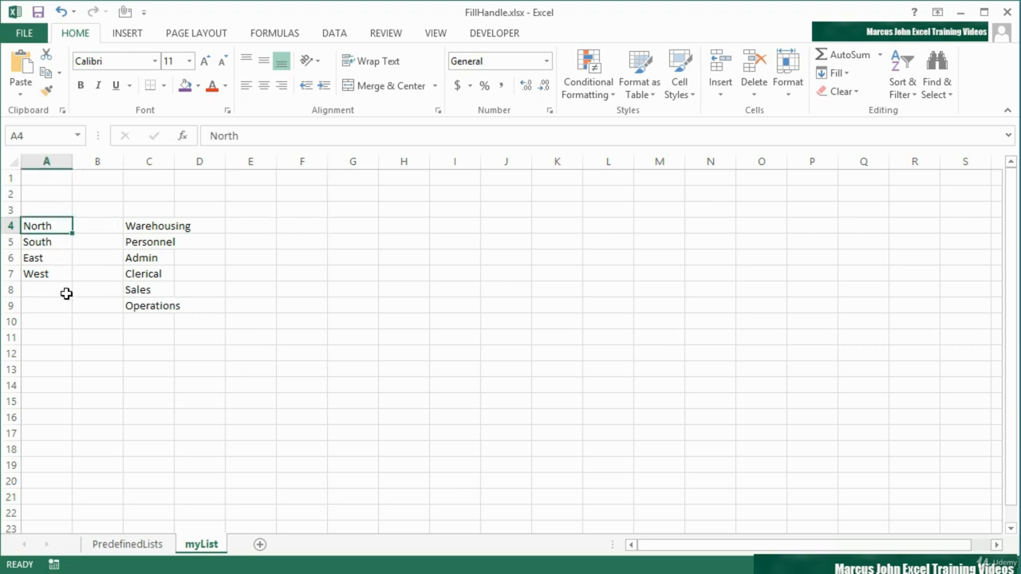
left_click_drag(73, 234, 69, 274)
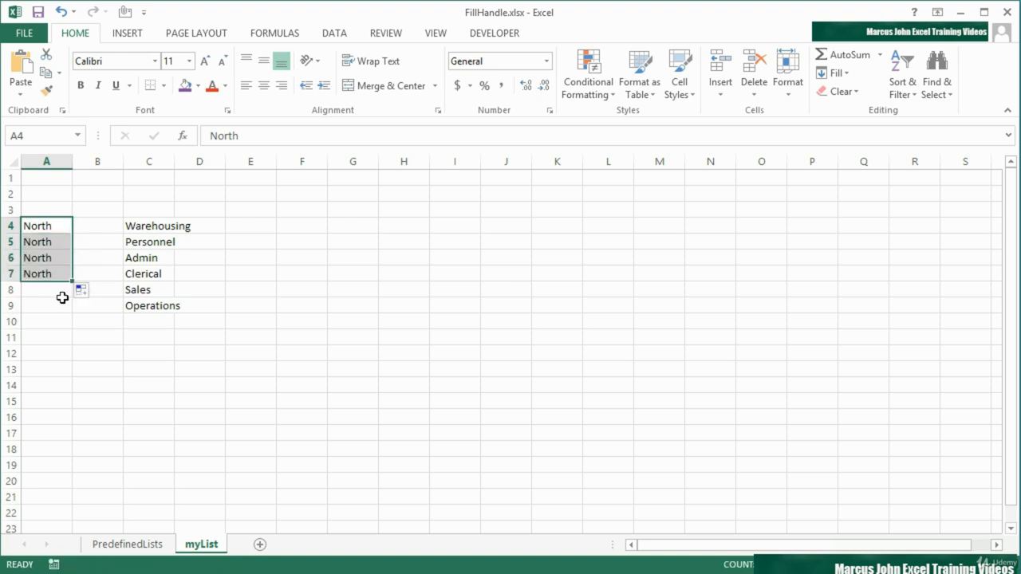
left_click(61, 11)
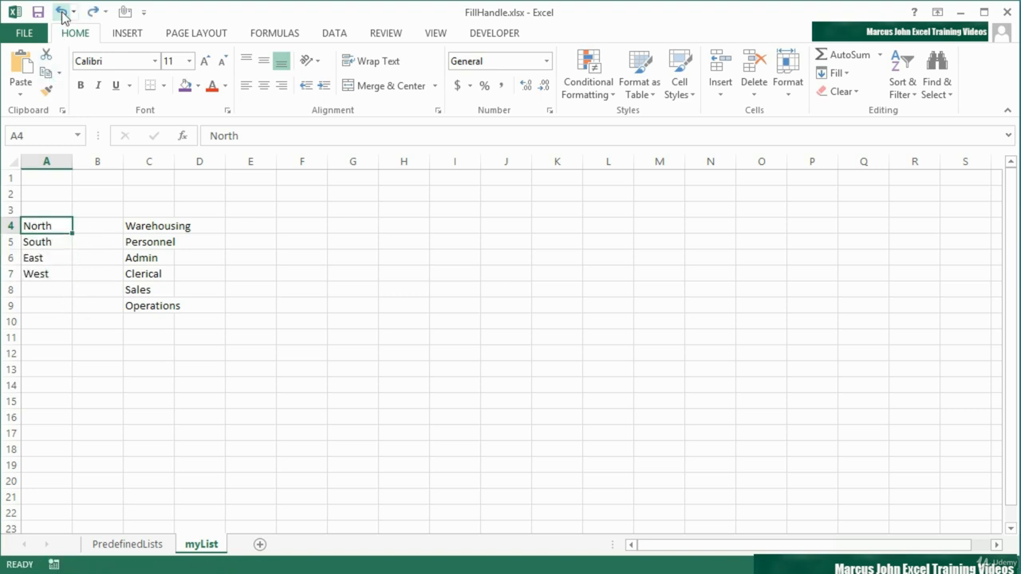
Import the regions in A4:A7 as a new custom list through the advanced Excel options
left_click_drag(48, 230, 49, 273)
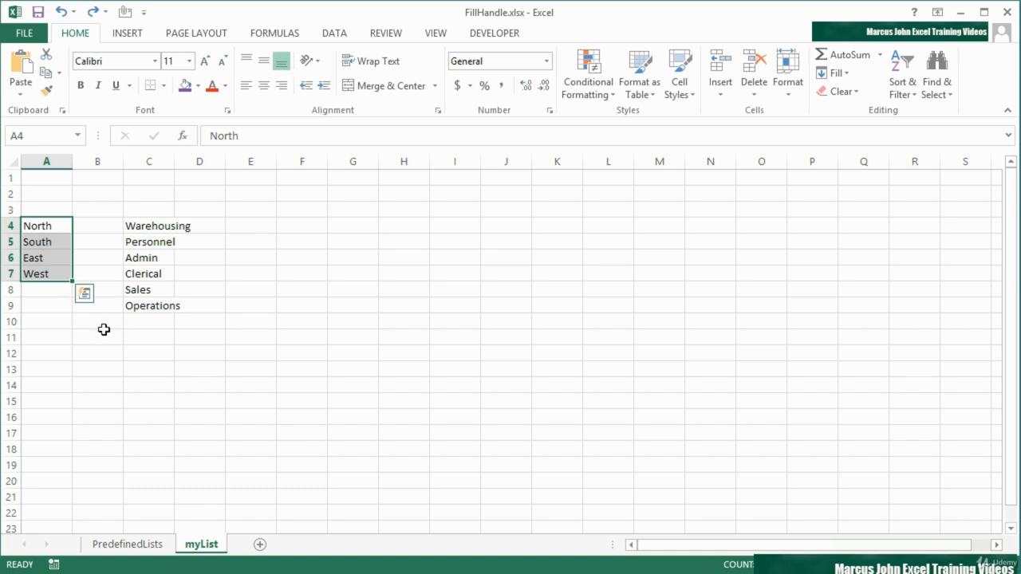
left_click(26, 33)
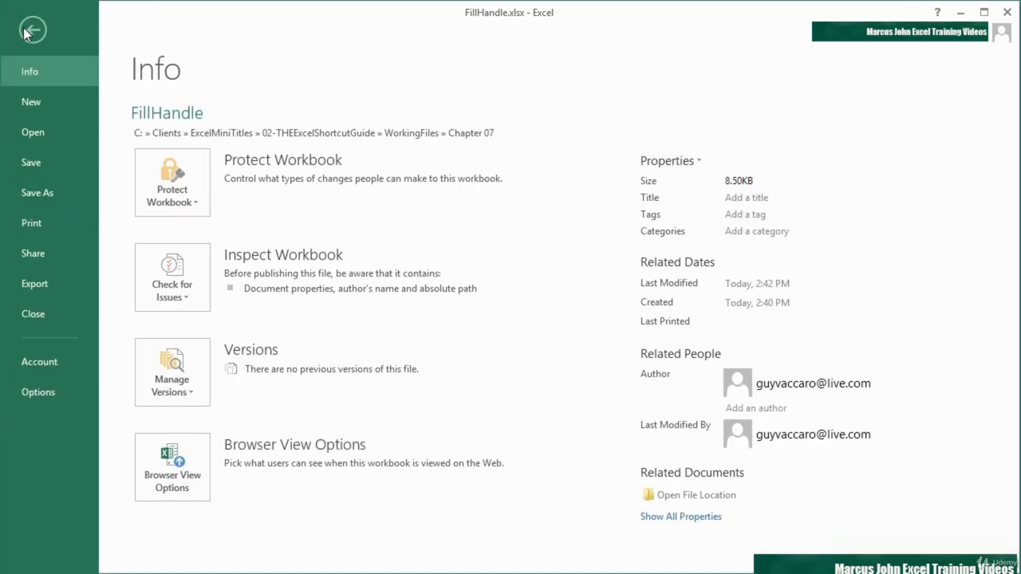
left_click(51, 391)
left_click(254, 169)
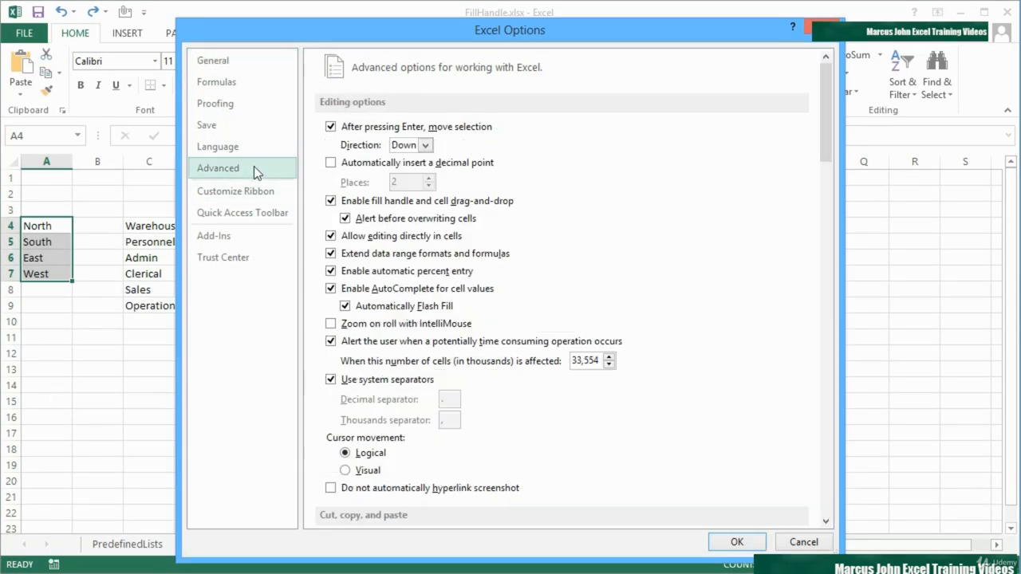
scroll(510, 289, "down", 15)
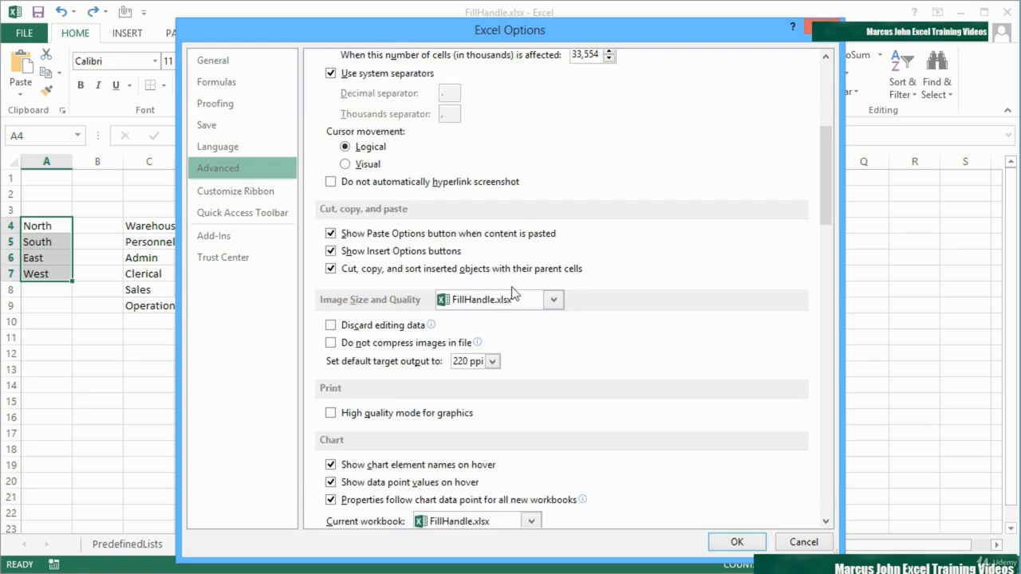
scroll(512, 289, "down", 18)
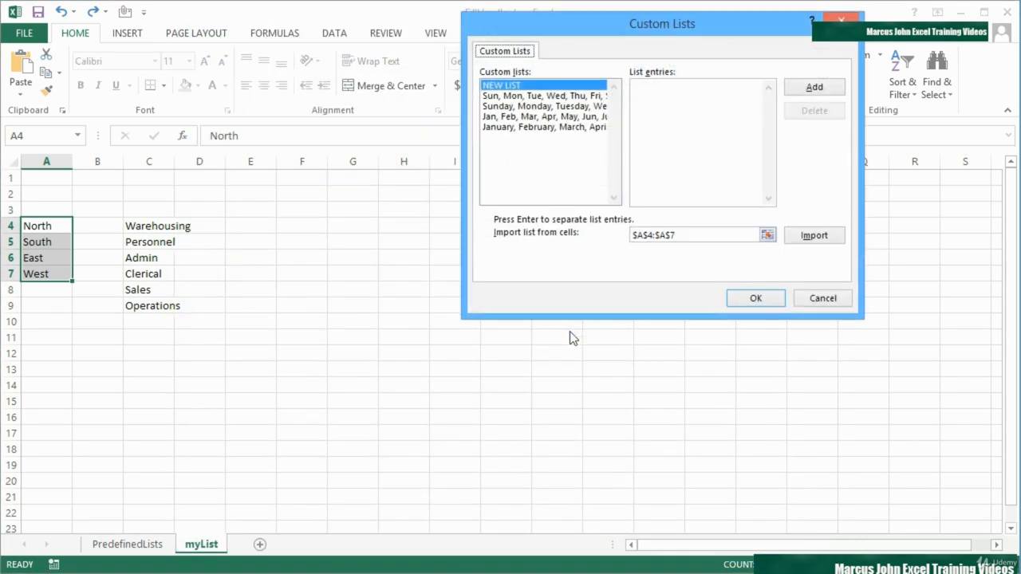
left_click_drag(686, 24, 529, 151)
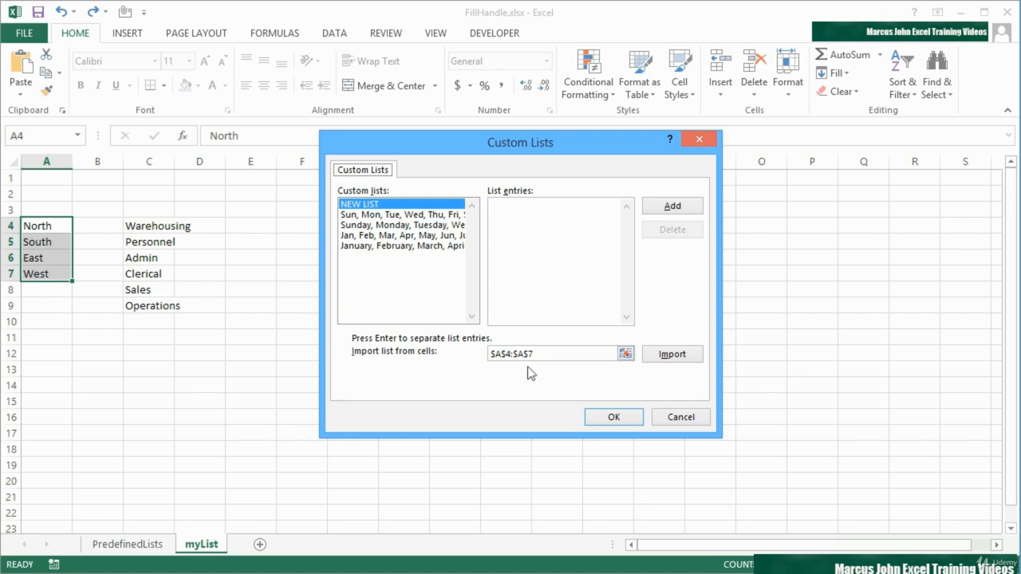
left_click(669, 359)
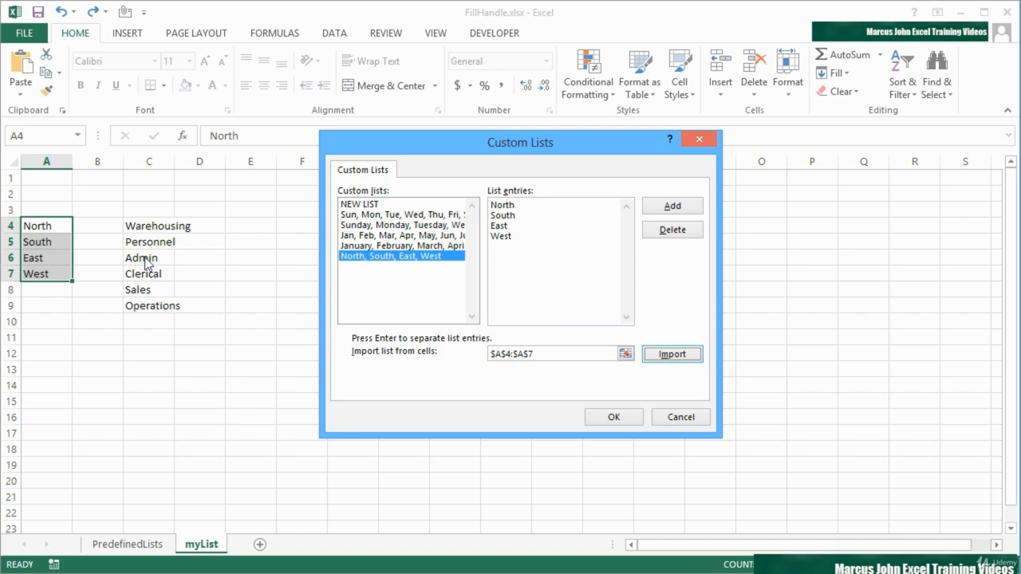
Import the departments in C4:C9 as a second custom list and accept the custom lists and options settings
left_click(626, 355)
left_click_drag(153, 226, 153, 306)
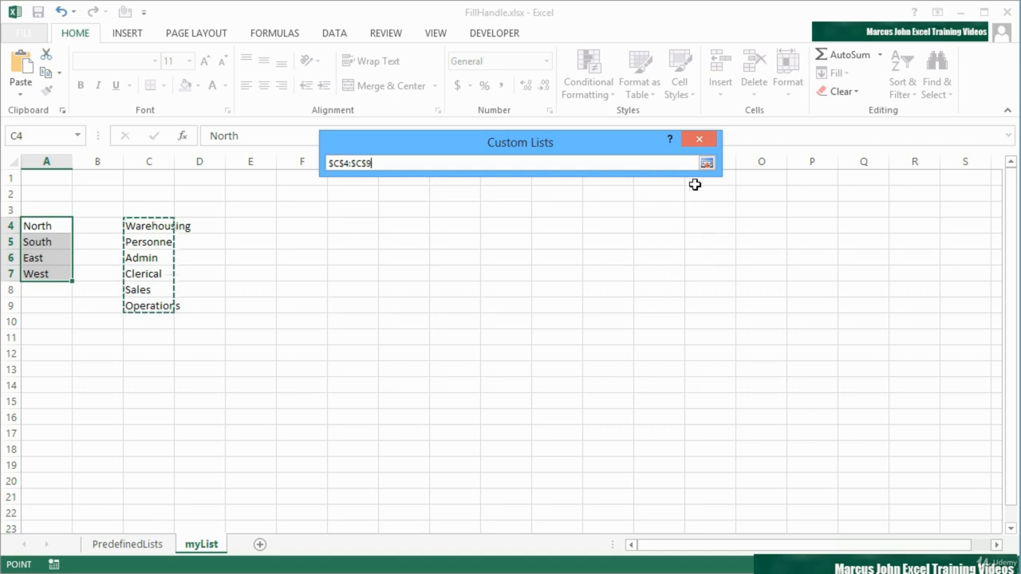
left_click(708, 165)
left_click(671, 356)
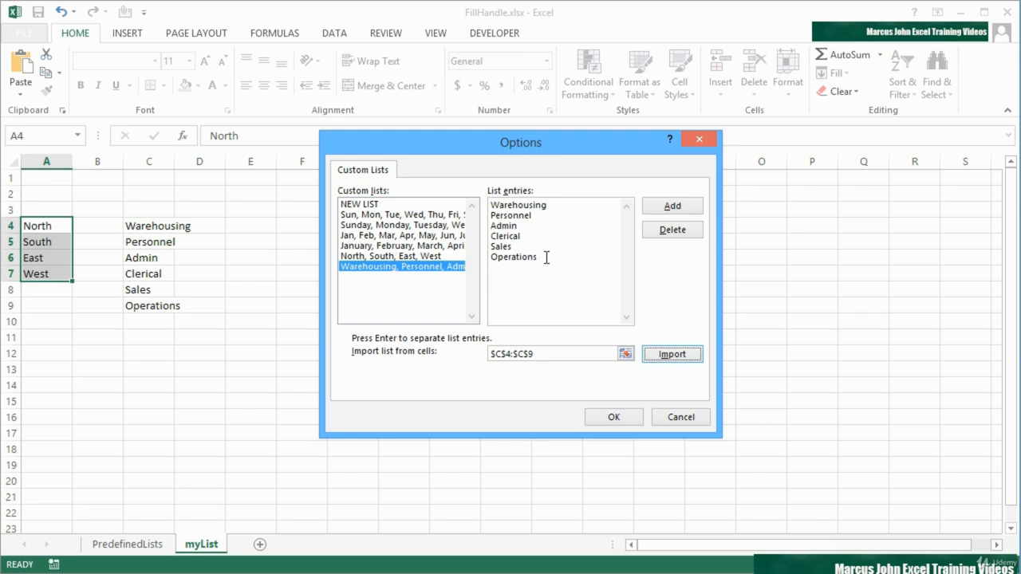
left_click(425, 266)
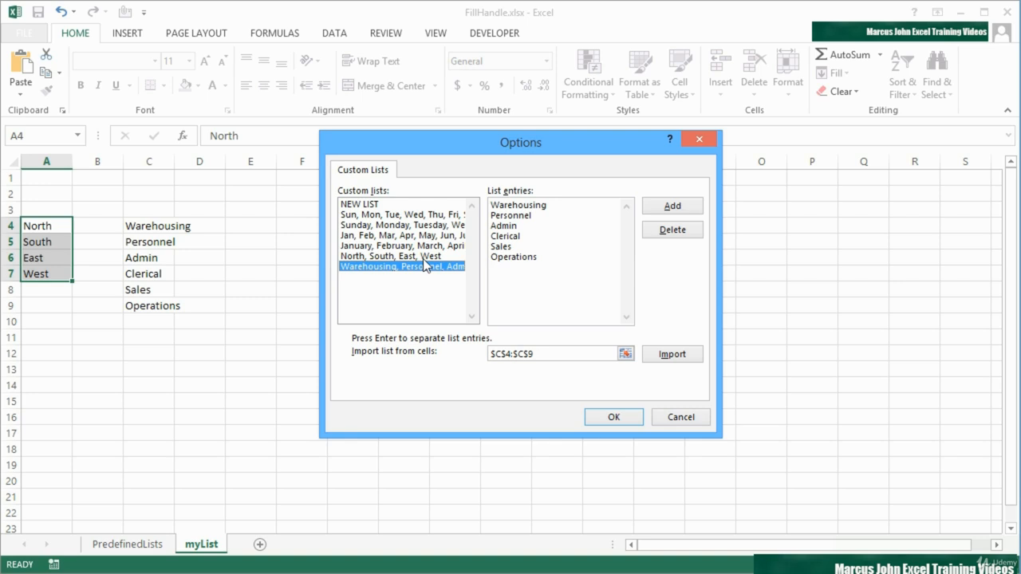
left_click(635, 418)
left_click(734, 541)
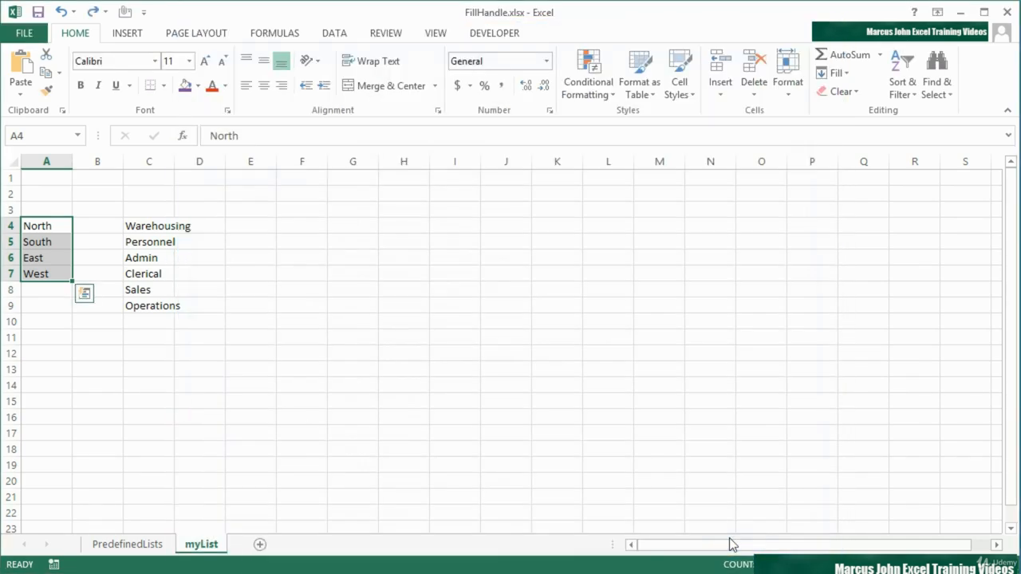
Enter sales in J4 and fill the department series down to J11
left_click(501, 229)
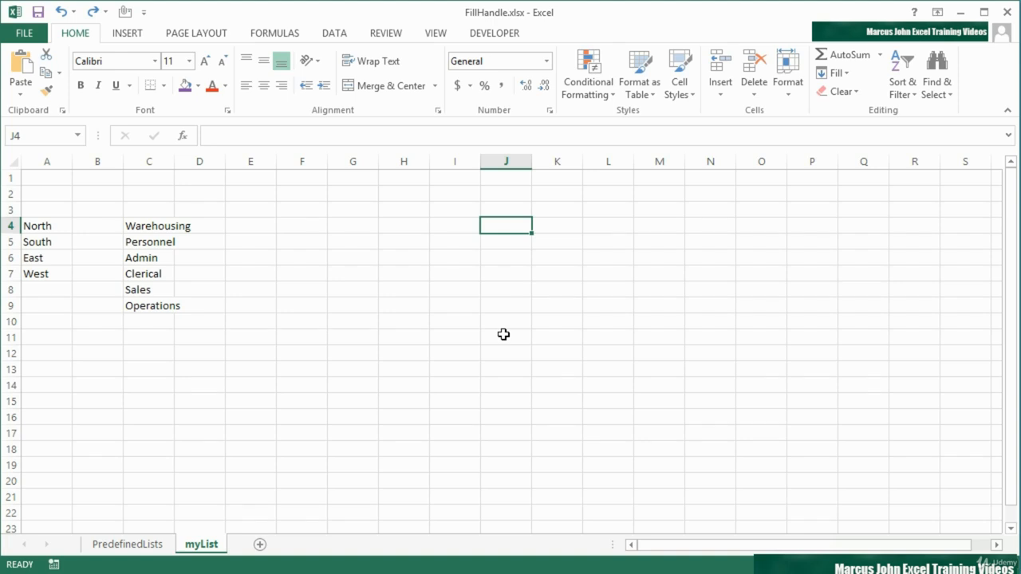
type("sales")
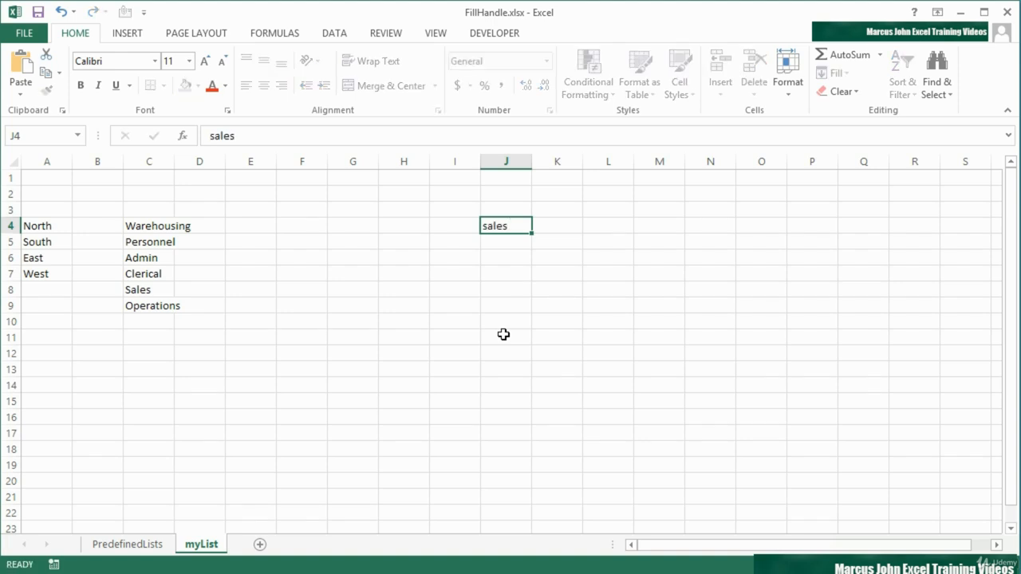
key("Return")
left_click(523, 226)
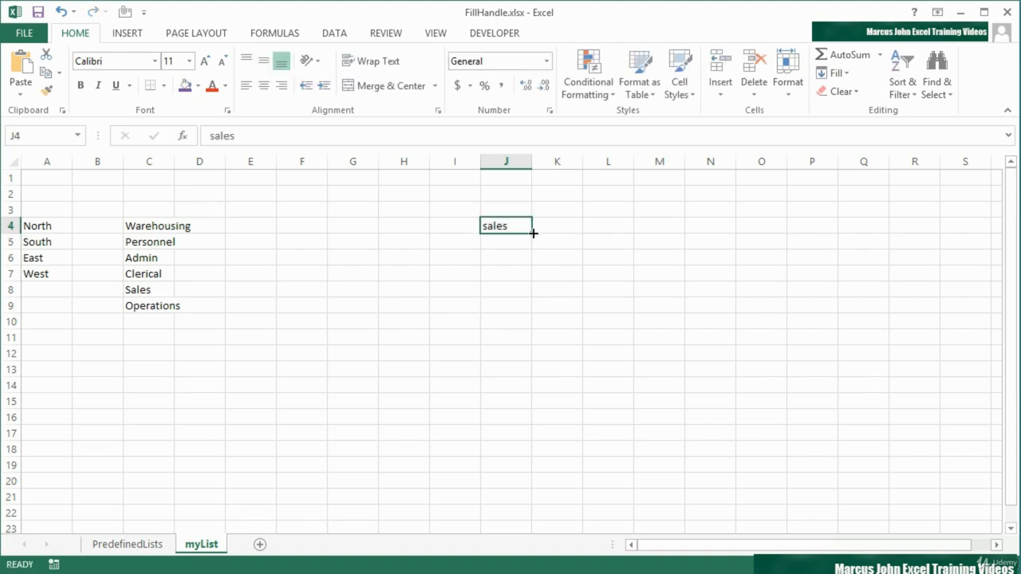
left_click_drag(532, 232, 524, 338)
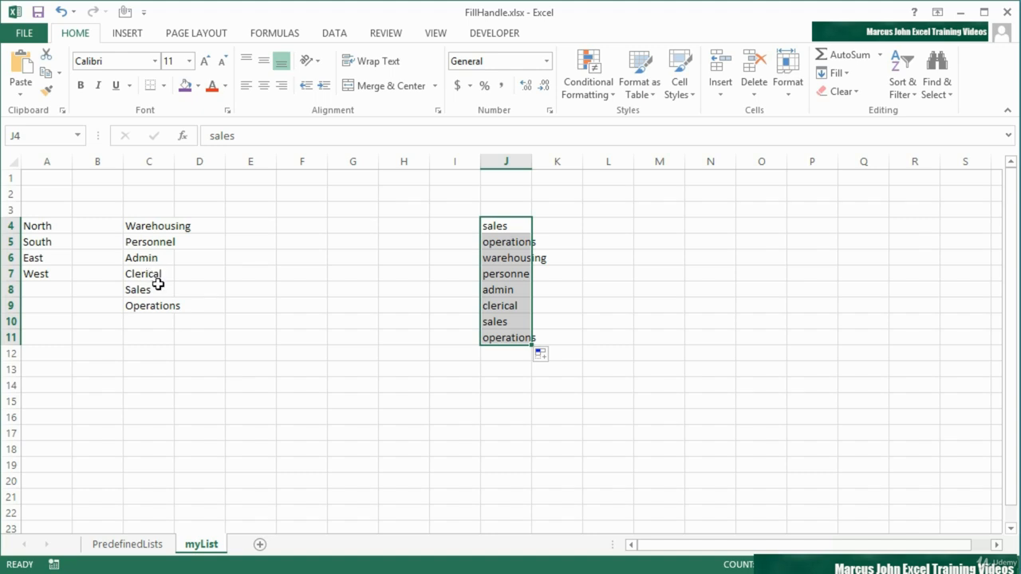
left_click(512, 228)
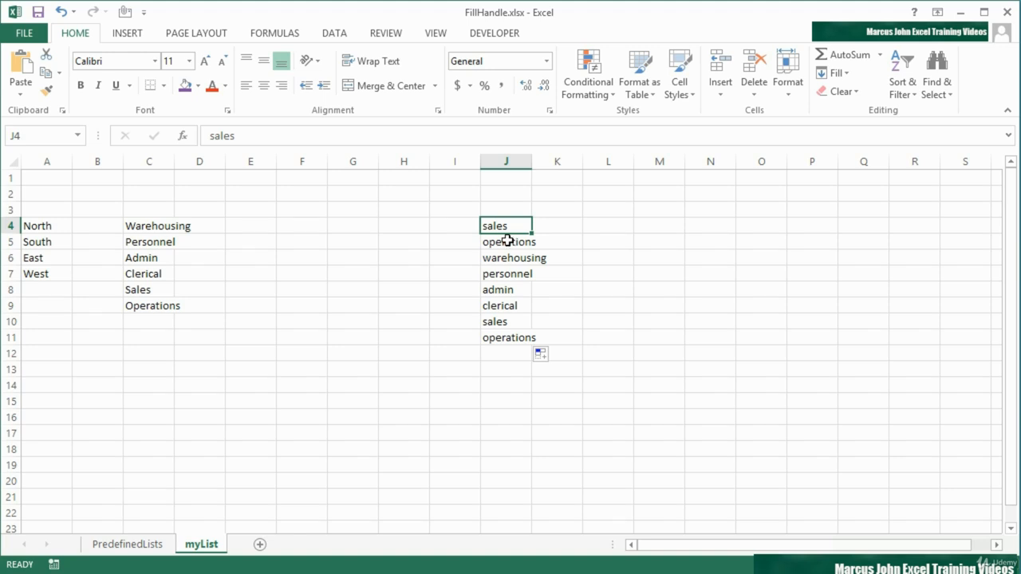
Enter NORTH in M4 and fill the region series across to P4
left_click(665, 230)
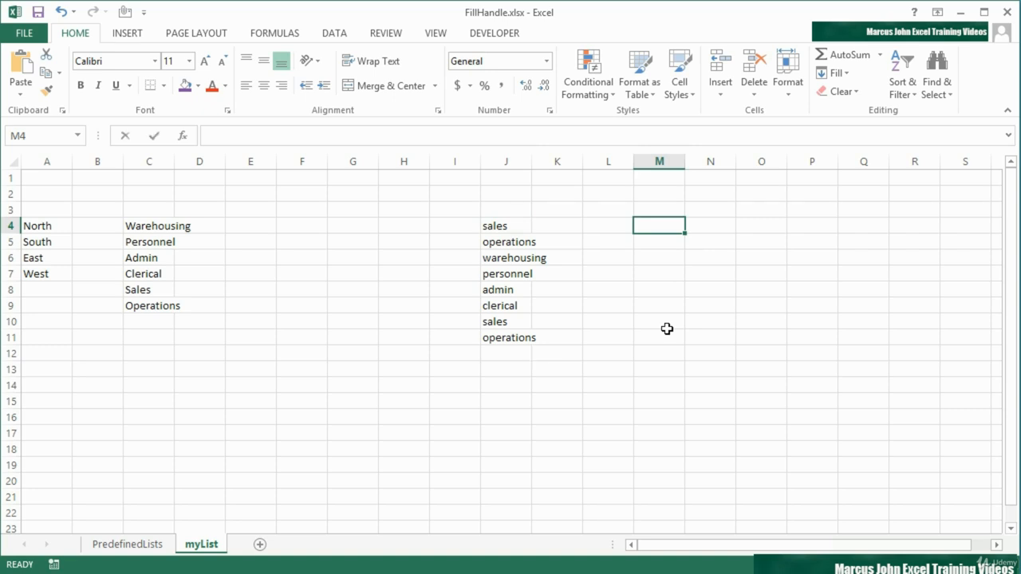
type("NORTH")
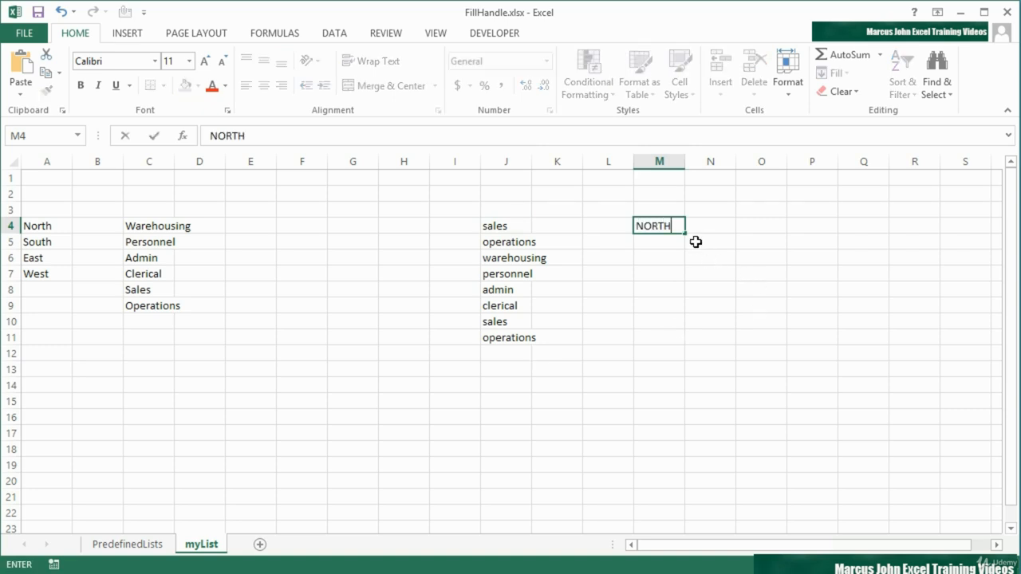
left_click_drag(683, 233, 813, 230)
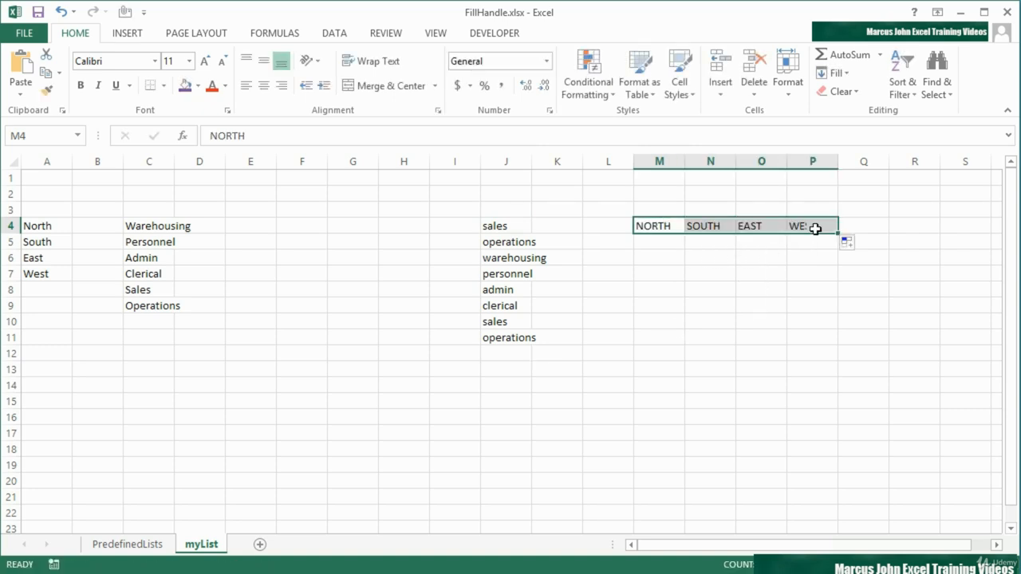
left_click(660, 227)
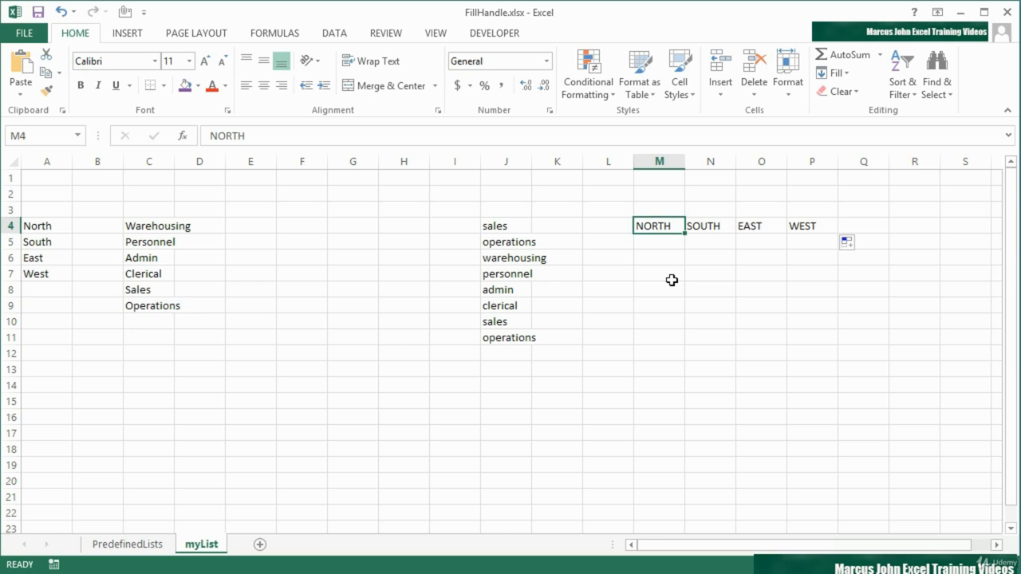
Reopen the custom lists from the advanced options and permanently delete the department list starting with Warehousing
left_click(28, 34)
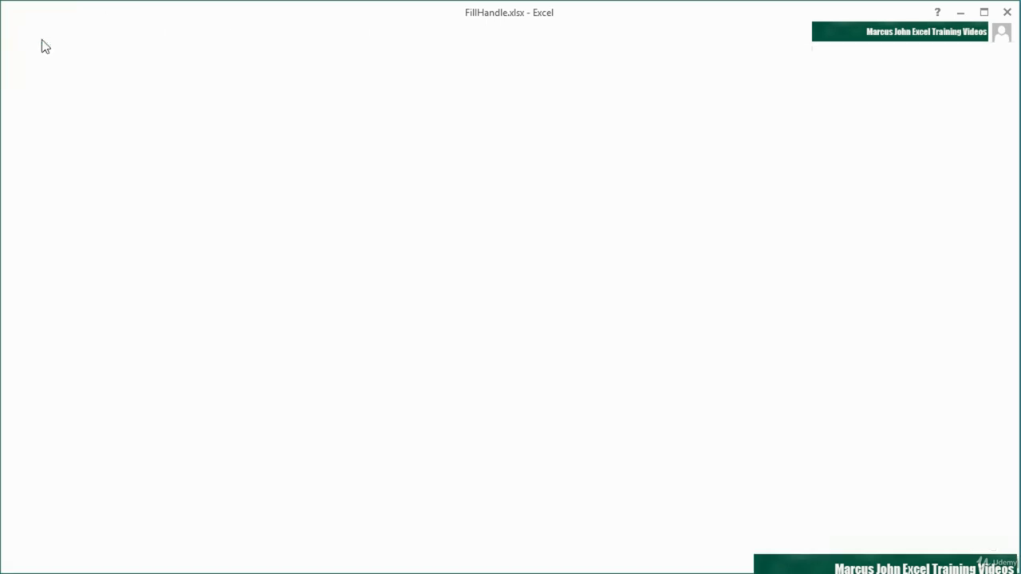
left_click(51, 390)
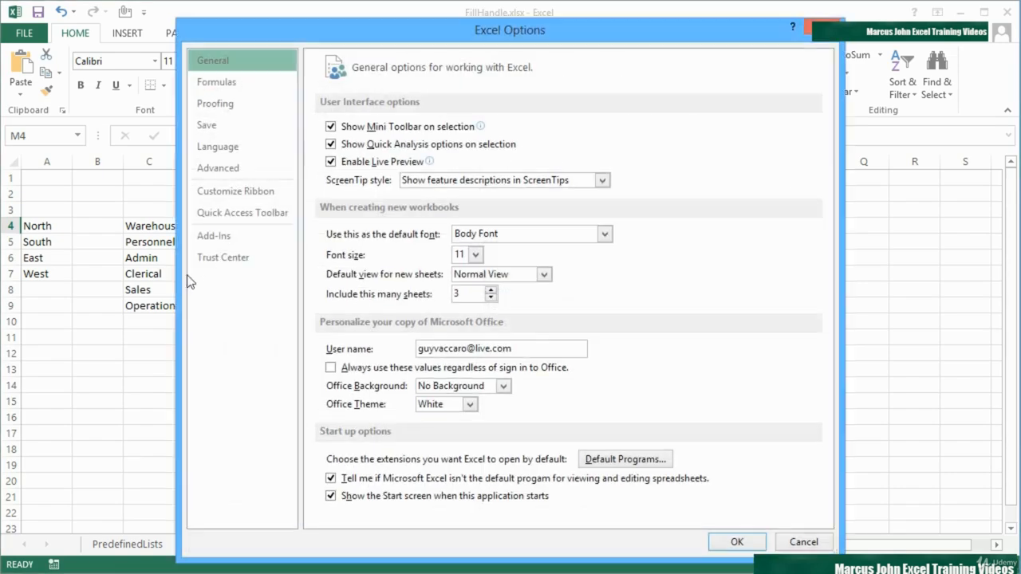
left_click(217, 167)
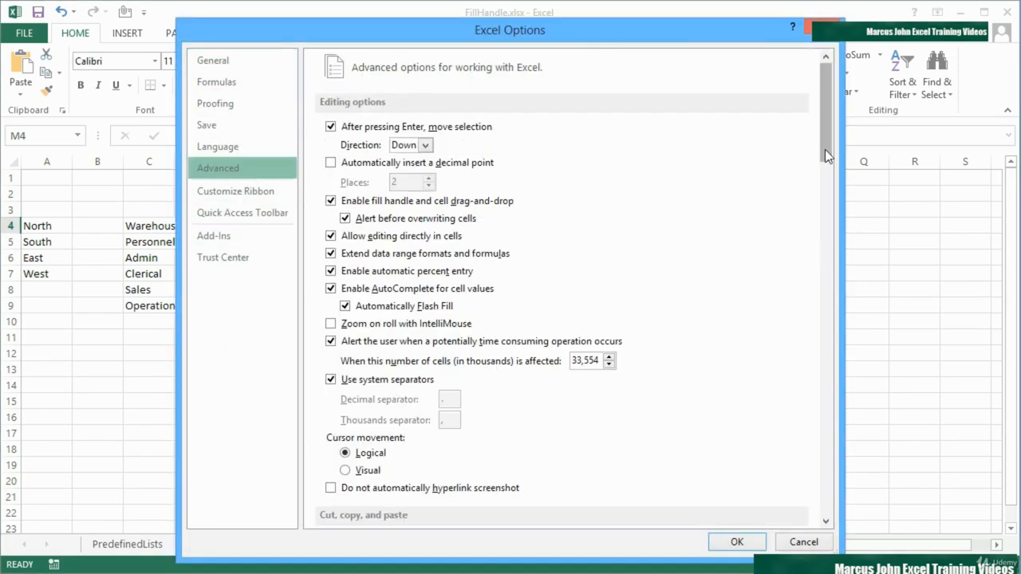
left_click_drag(825, 149, 815, 510)
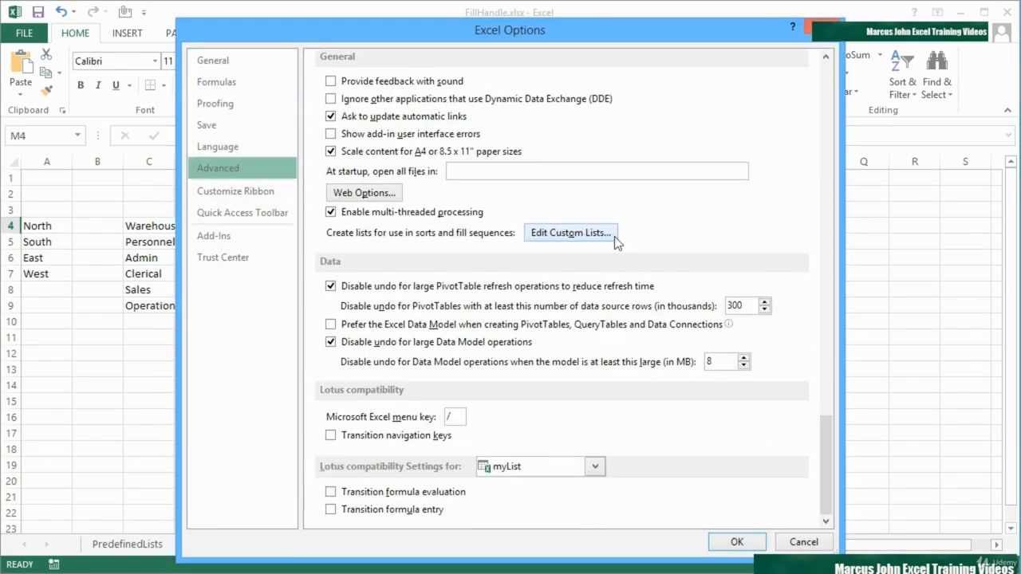
left_click(572, 232)
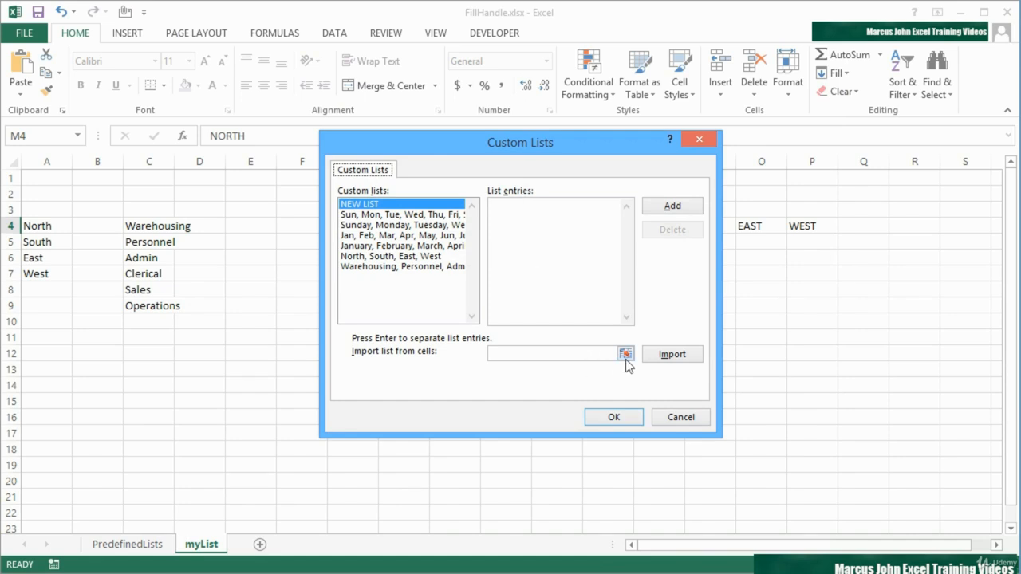
left_click(510, 209)
left_click(410, 267)
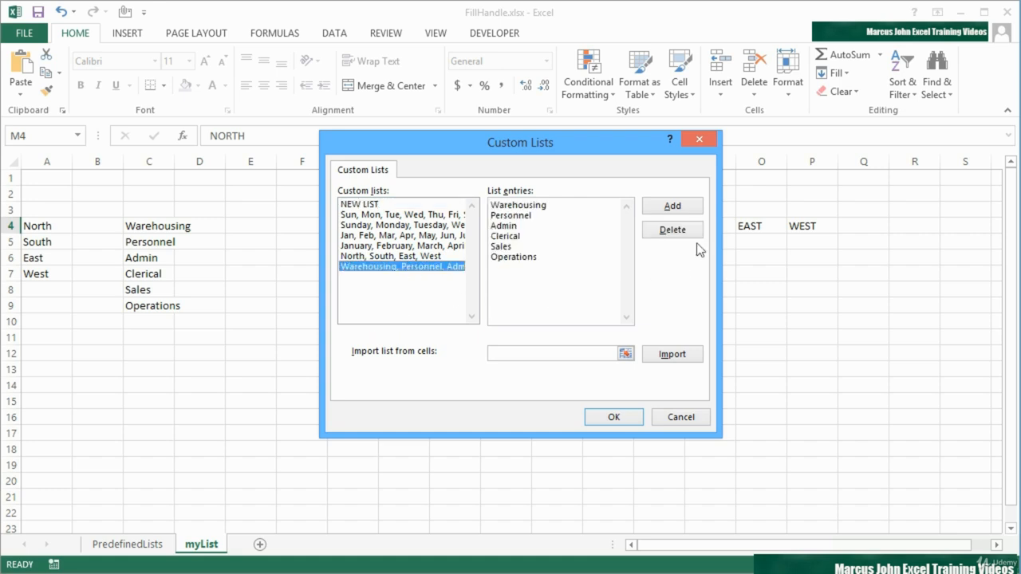
left_click(674, 230)
left_click(483, 340)
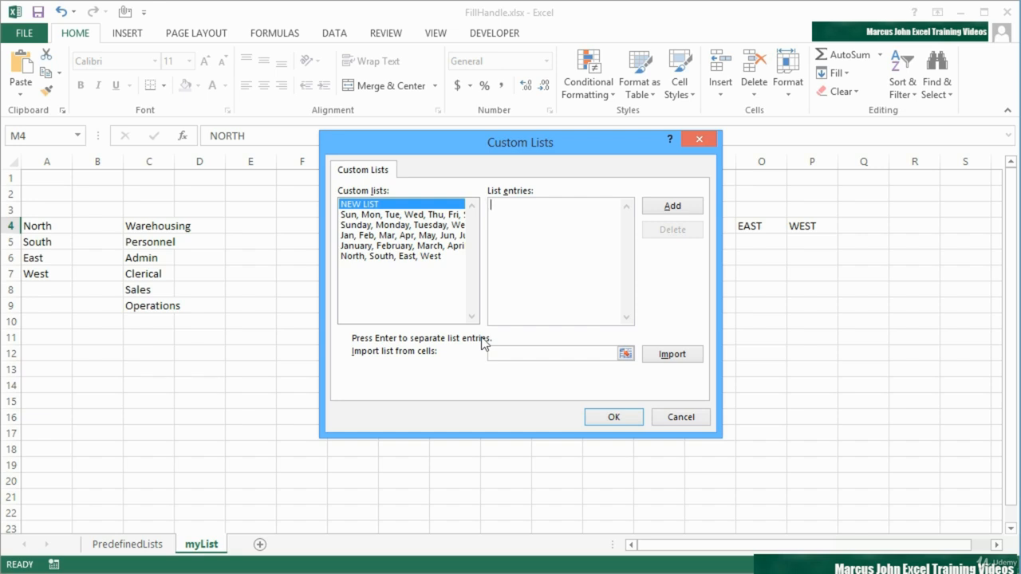
Permanently delete the North, South, East, West custom list and accept the custom lists and options settings
left_click(421, 259)
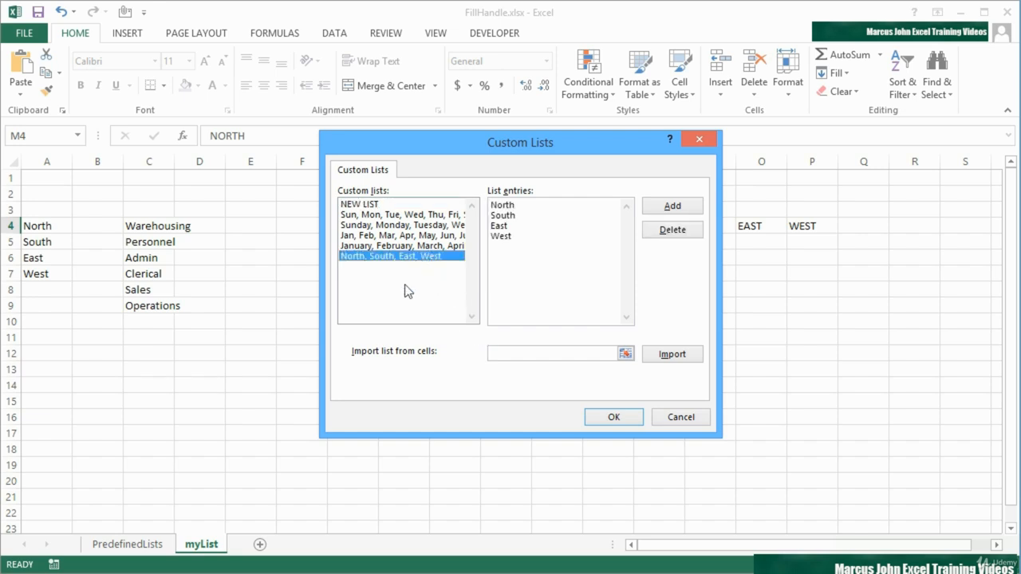
left_click(674, 232)
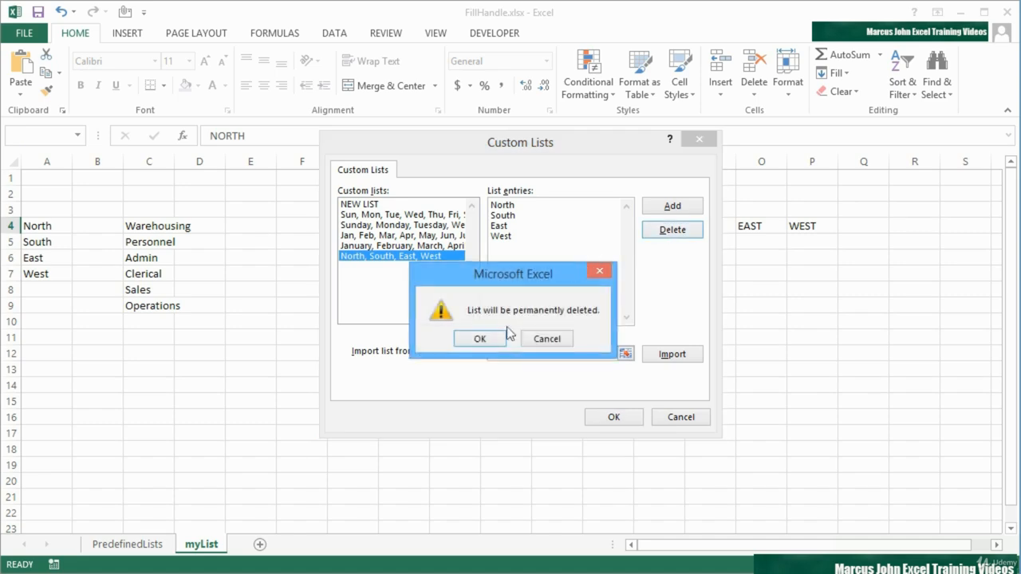
left_click(479, 339)
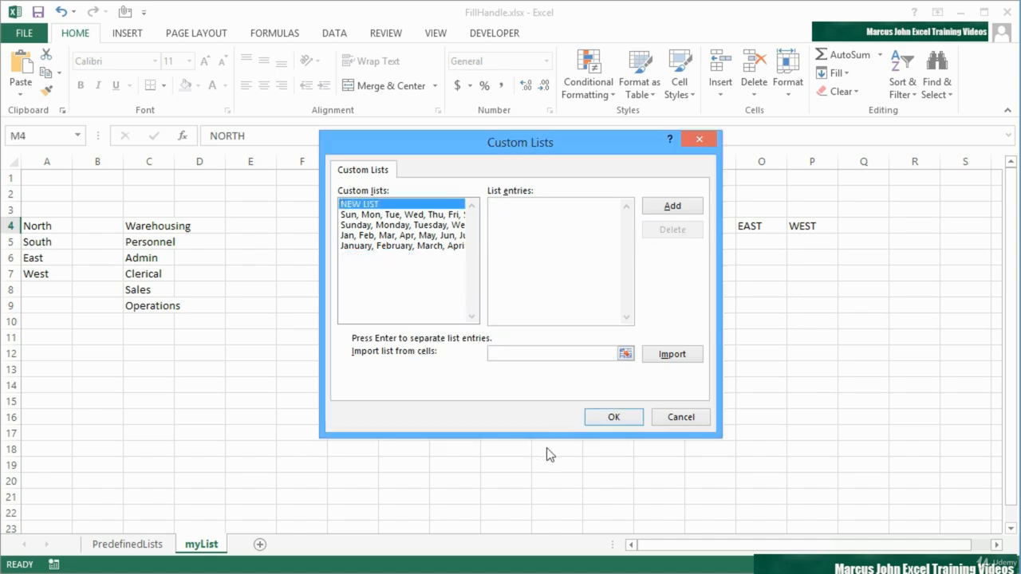
left_click(617, 422)
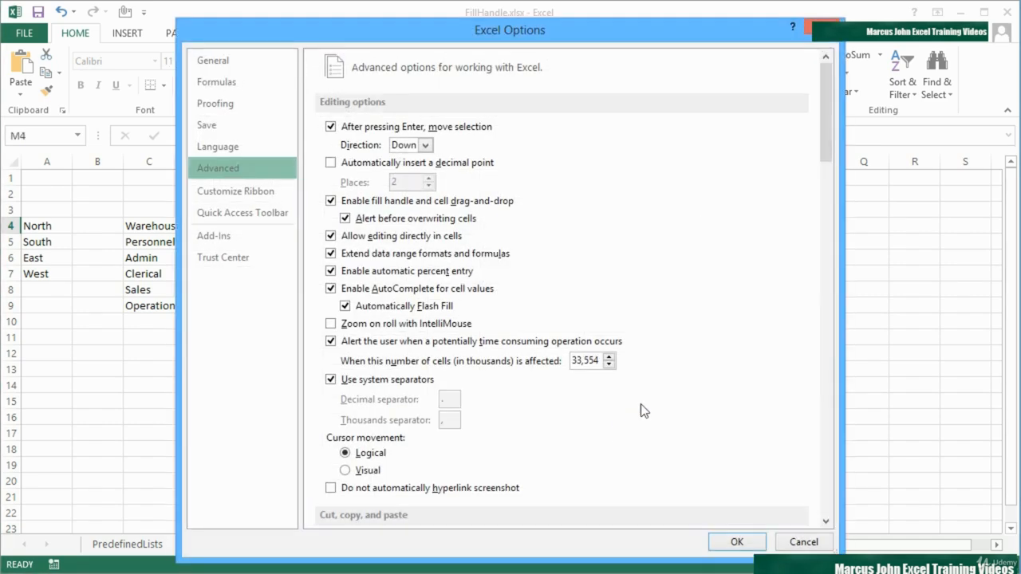
left_click(735, 542)
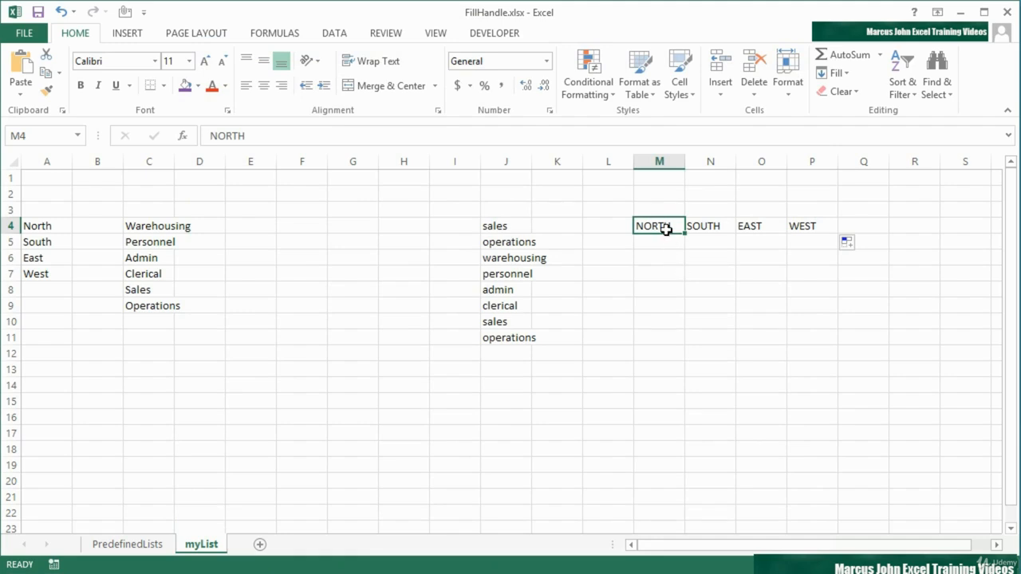
Fill from NORTH in M4 down to M8 to test the fill handle without the custom list
left_click_drag(684, 236, 677, 295)
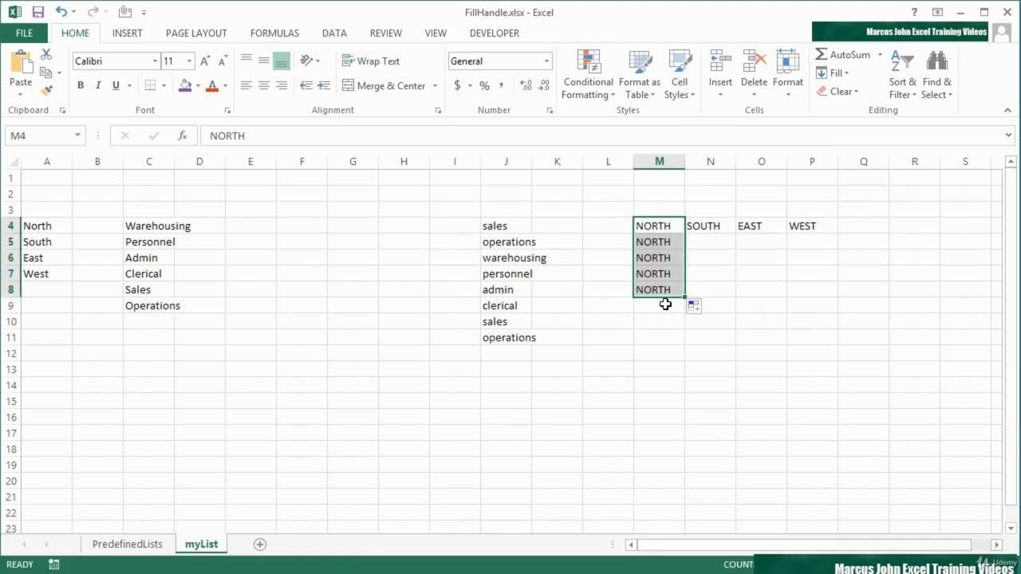